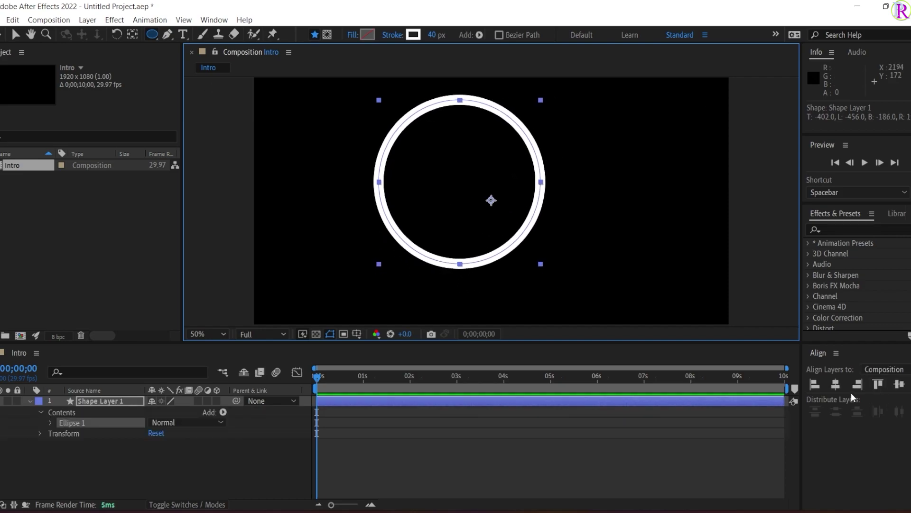
- Center the circle horizontally and vertically in the composition and set its stroke width to 40 px
left_click(836, 383)
left_click(899, 383)
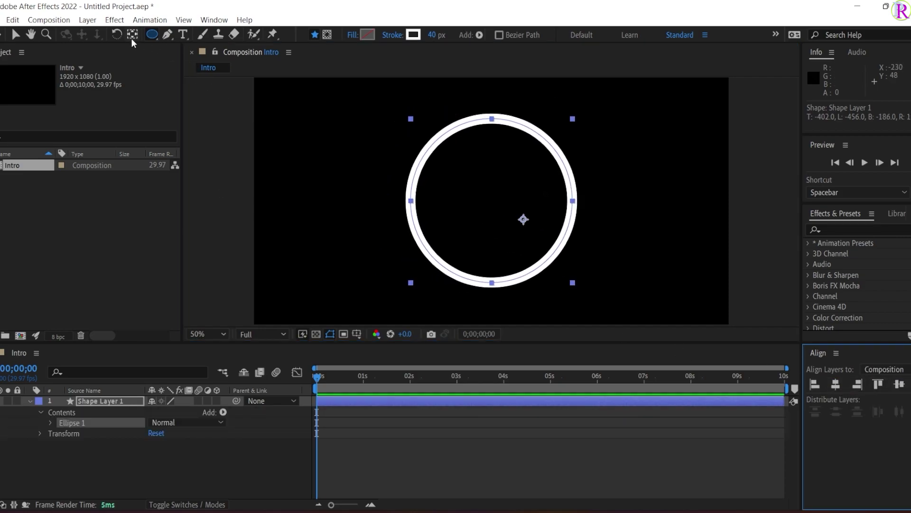
left_click(433, 35)
type("40")
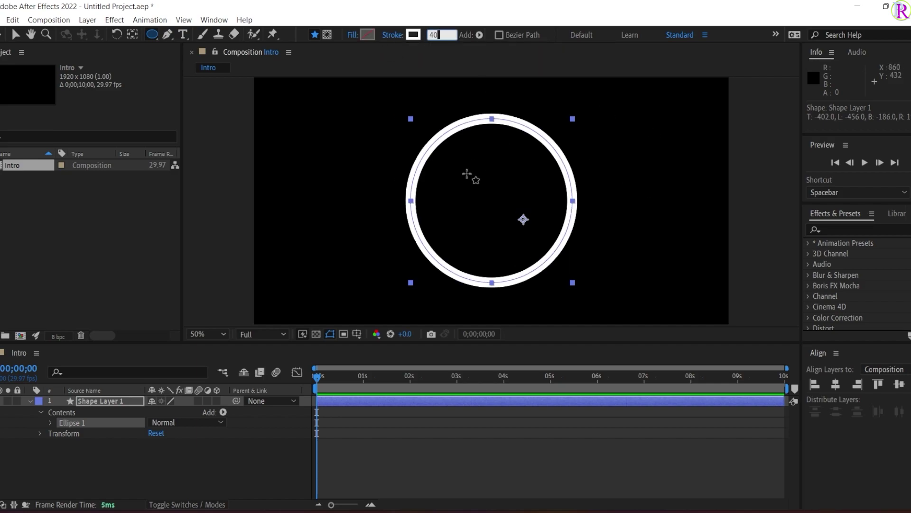
key("Return")
- Move the shape layer's anchor point to the circle's center and add Trim Paths to the layer
key("y")
left_click_drag(521, 227, 492, 207)
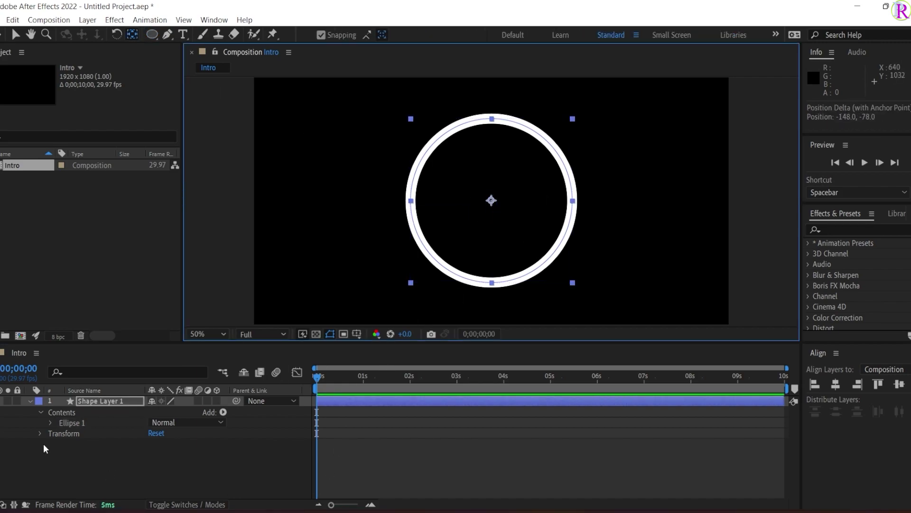
left_click(223, 412)
left_click(232, 340)
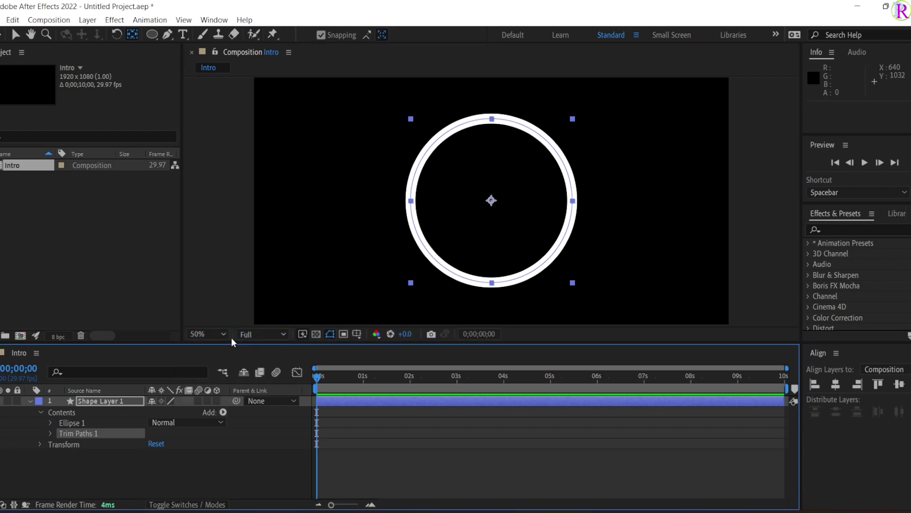
- Keyframe the Trim Paths Start at 0% at 0;00;00;10 and the End at 0% at 0;00;00;26
left_click(50, 433)
left_click_drag(320, 379, 332, 379)
left_click(72, 443)
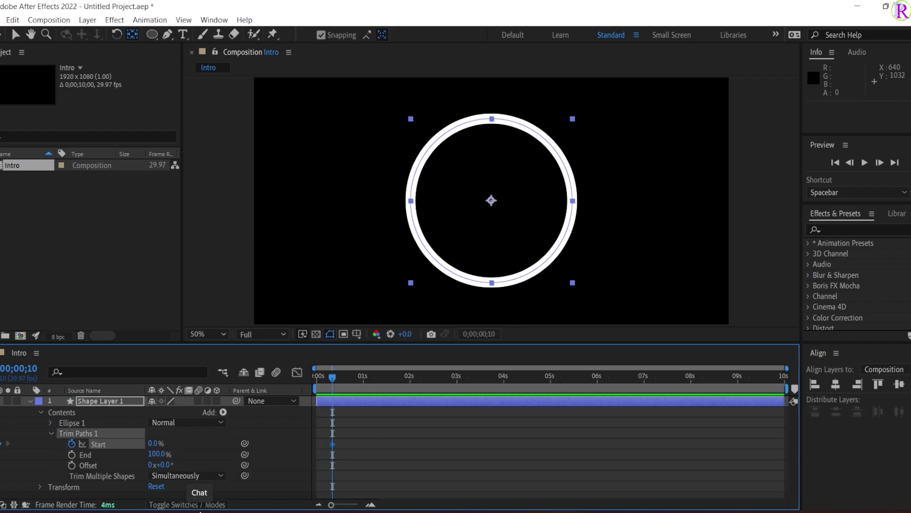
left_click_drag(354, 378, 357, 385)
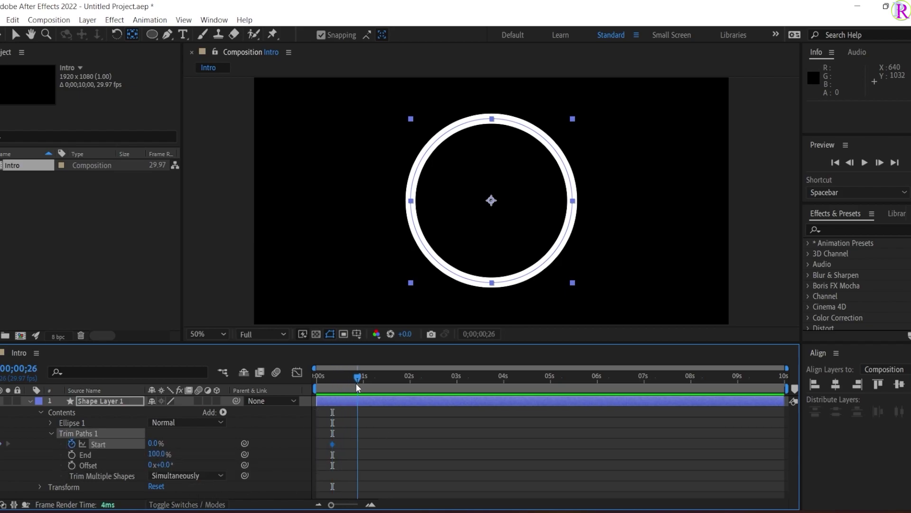
left_click(71, 454)
left_click_drag(160, 455, 76, 455)
- Keyframe the Trim Paths Start at 100% at 0;00;08;25 and the End at 100% at 0;00;09;10
left_click_drag(355, 388, 731, 413)
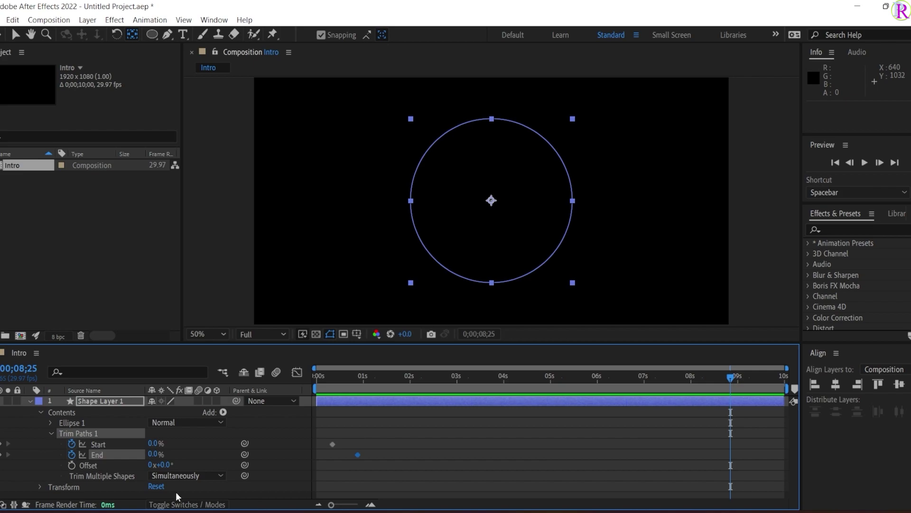
left_click_drag(155, 443, 228, 444)
left_click_drag(733, 377, 757, 380)
left_click_drag(154, 454, 243, 464)
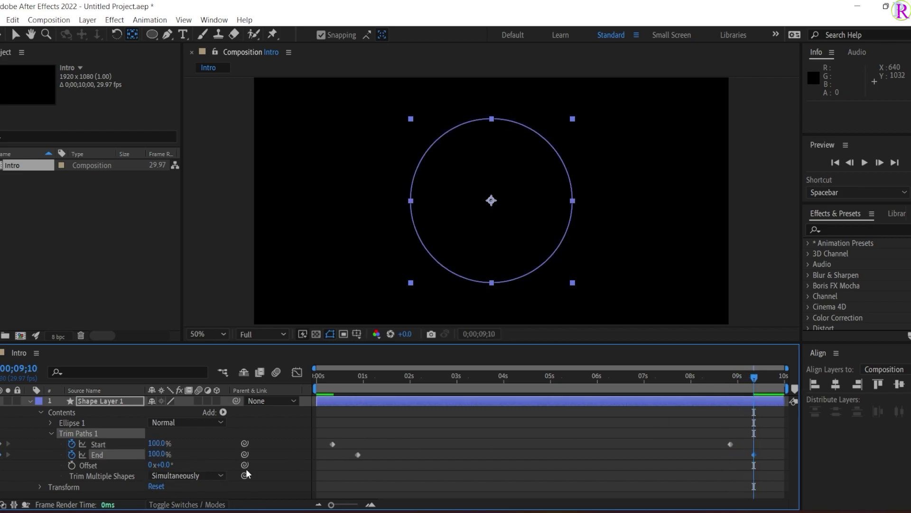
- Apply Easy Ease to all Start and End keyframes of the Trim Paths
left_click_drag(759, 383, 481, 379)
left_click_drag(335, 426, 750, 469)
right_click(755, 453)
mouse_move(826, 445)
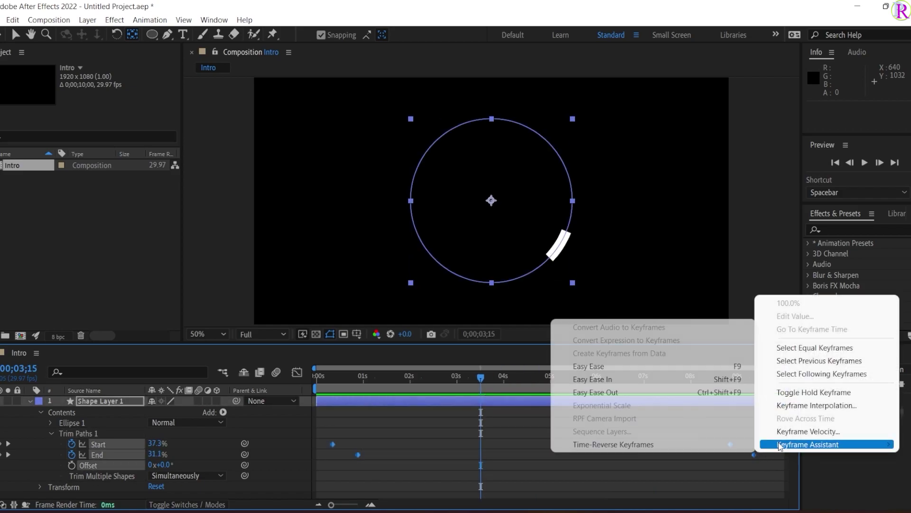
left_click(600, 366)
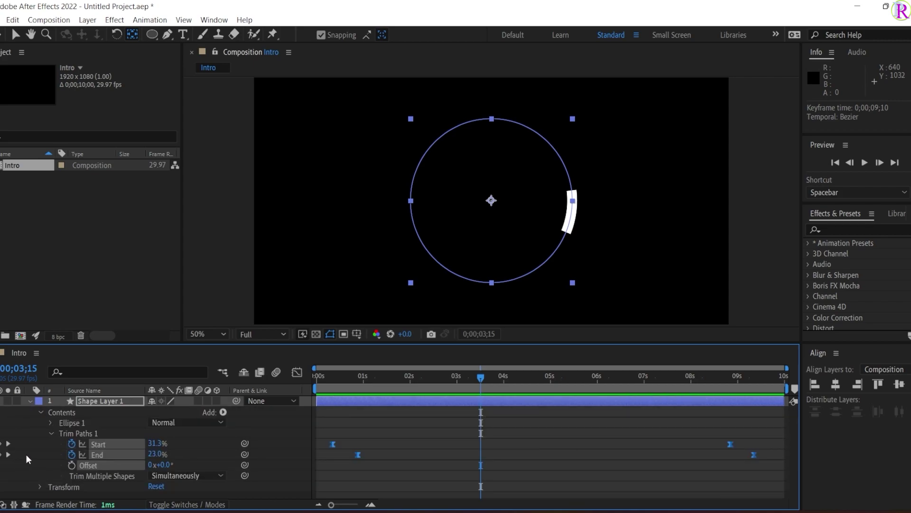
- Set the circle stroke's line cap to Round Cap and collapse the layer's properties
left_click(51, 422)
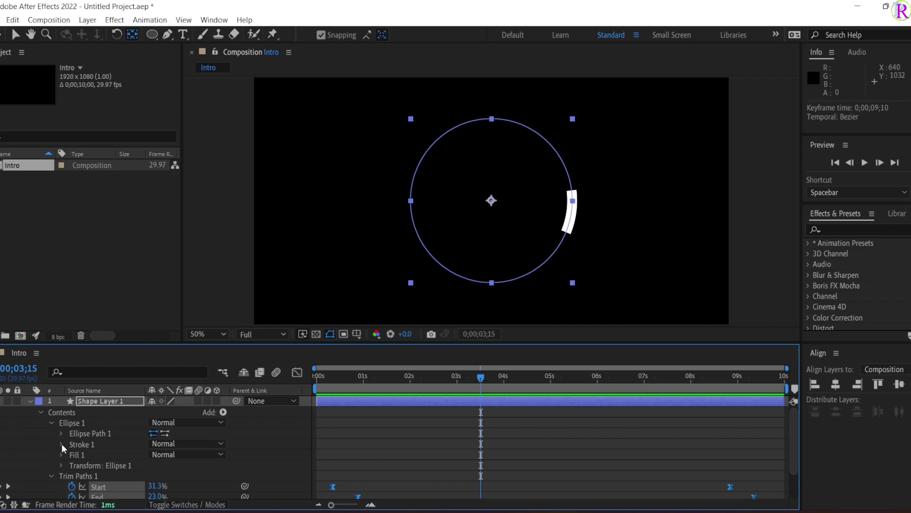
left_click(62, 443)
left_click(185, 454)
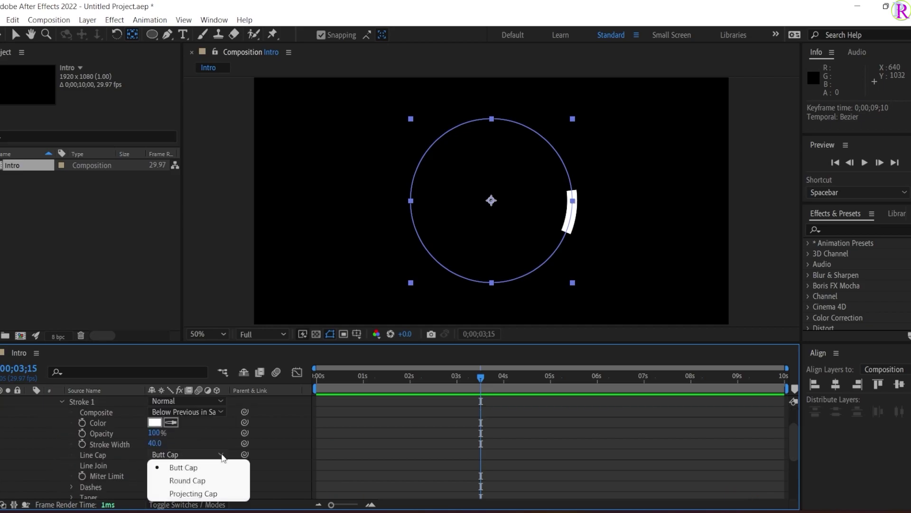
left_click(183, 482)
mouse_move(489, 382)
left_mouse_down()
mouse_move(442, 384)
mouse_move(588, 401)
mouse_move(426, 414)
left_mouse_up()
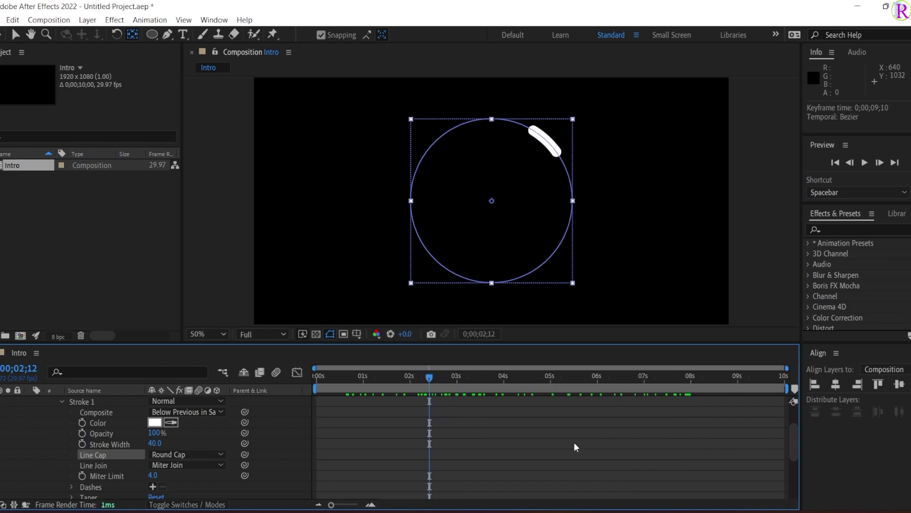
scroll(36, 395, "up", 2)
left_click(29, 401)
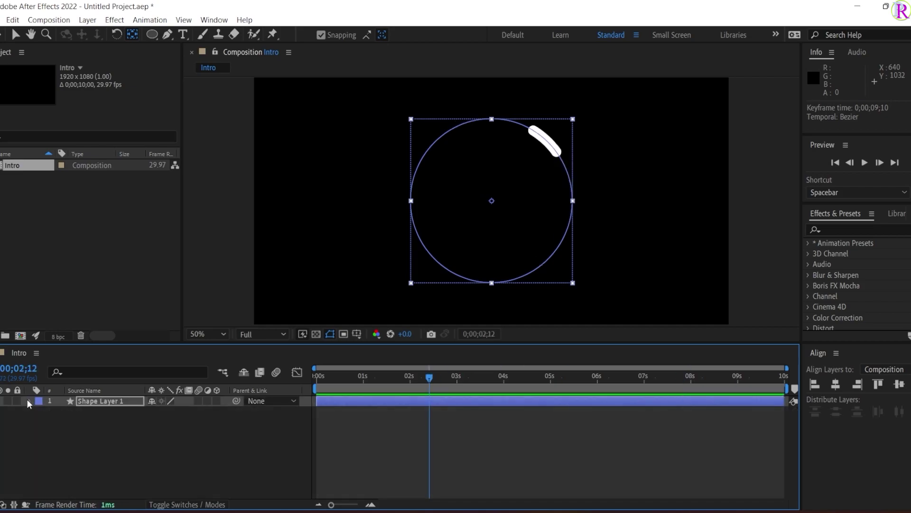
- Duplicate Shape Layer 1 and rotate the copy to 180°
left_click(112, 400)
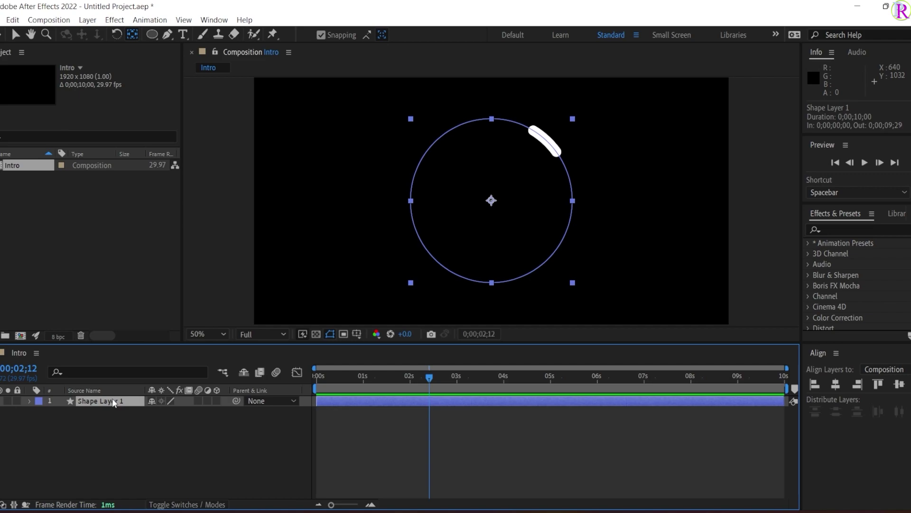
key("ctrl+d")
left_click(29, 401)
left_click(31, 401)
key("s")
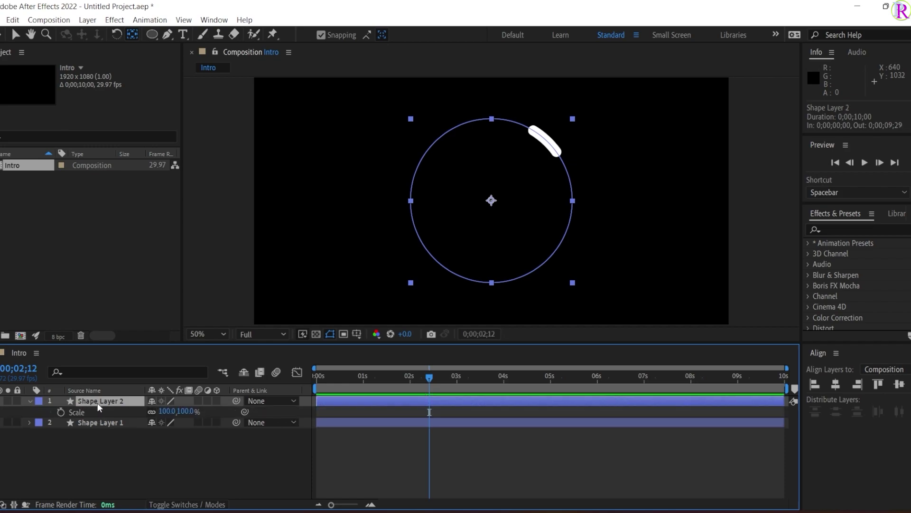
left_click(30, 402)
key("r")
left_click(165, 411)
type("180")
key("Return")
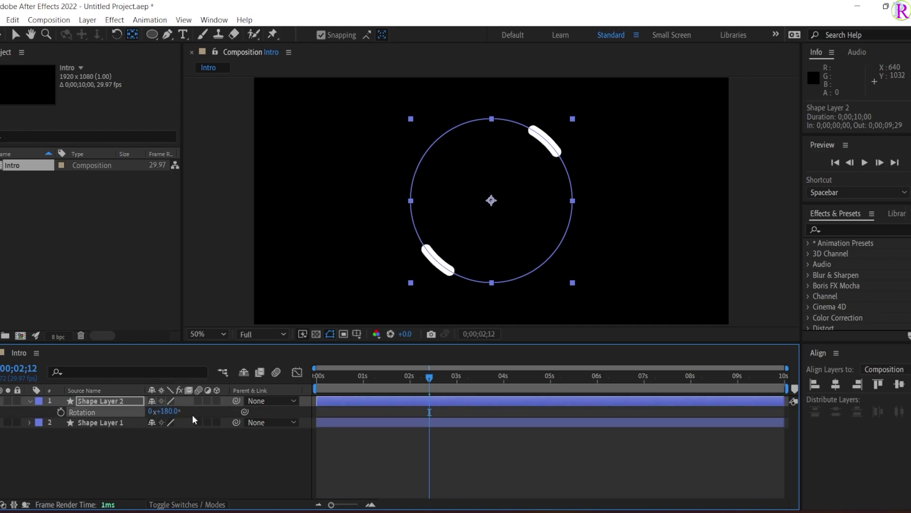
left_click(29, 402)
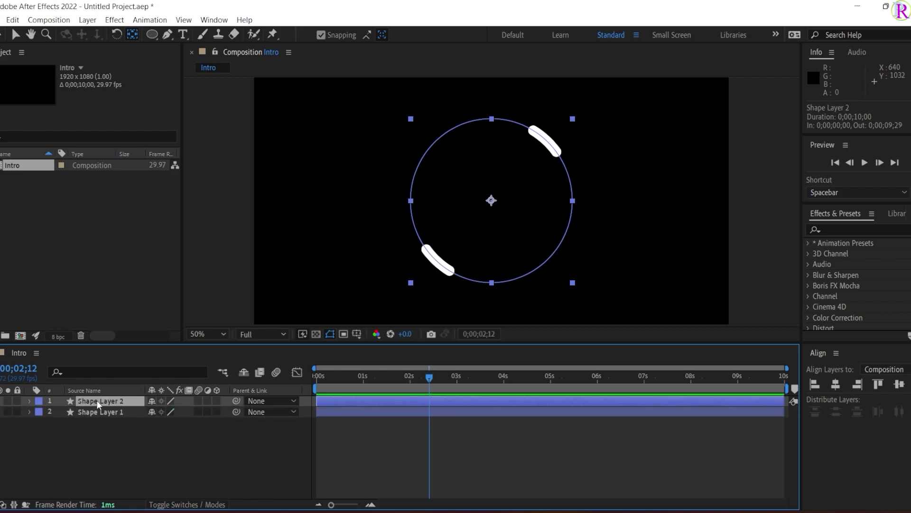
- Duplicate Shape Layer 2 and scale the copy down to 71%
key("ctrl+d")
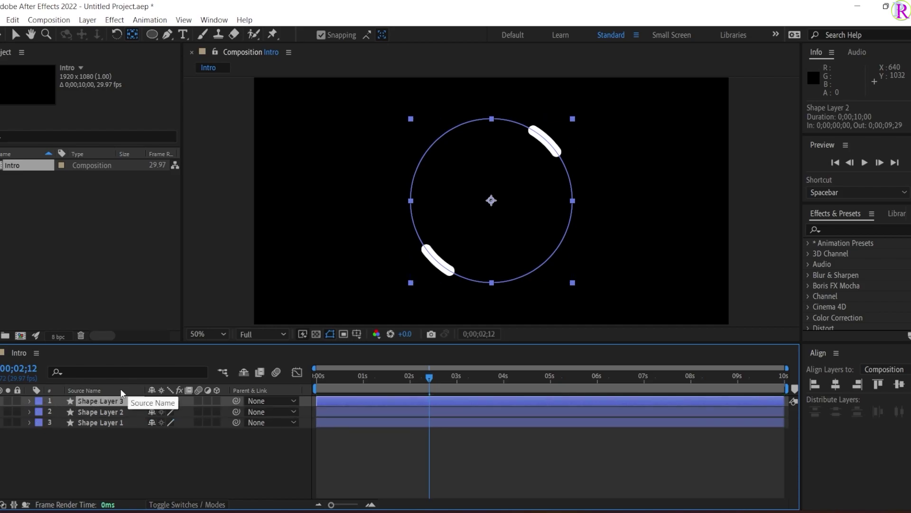
key("s")
left_click_drag(167, 411, 150, 413)
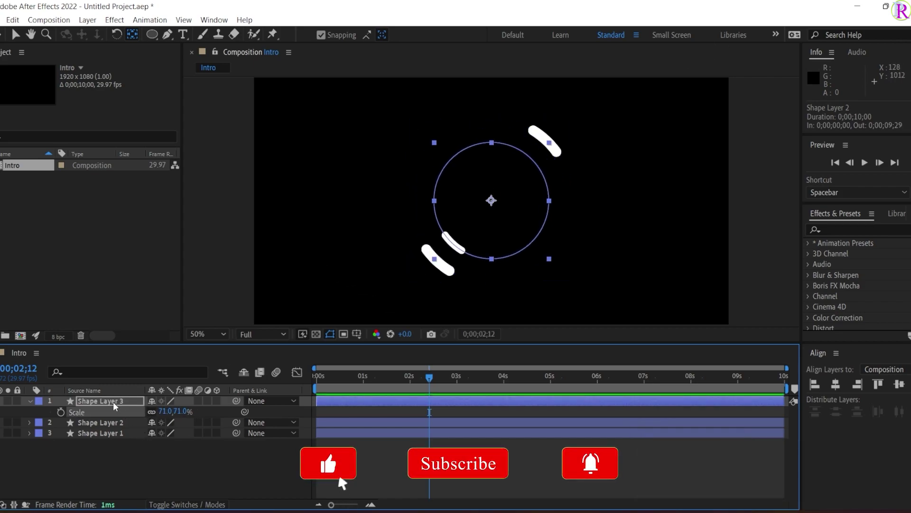
- Set the stroke width of the small inner ring on Shape Layer 3 to 27 px
left_click(151, 34)
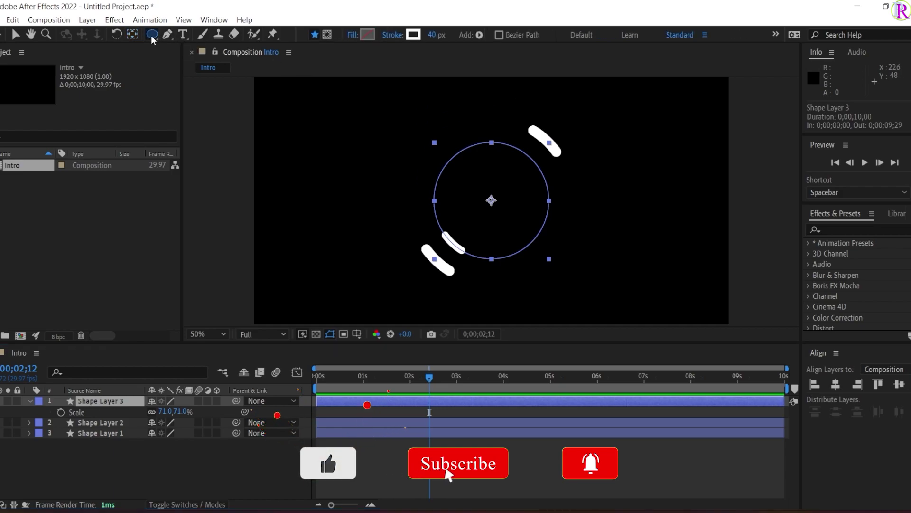
left_click(434, 36)
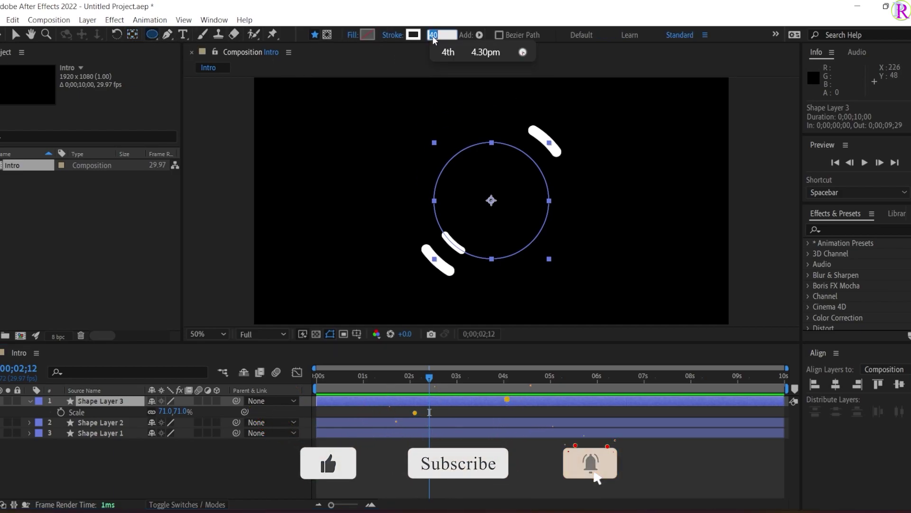
type("27")
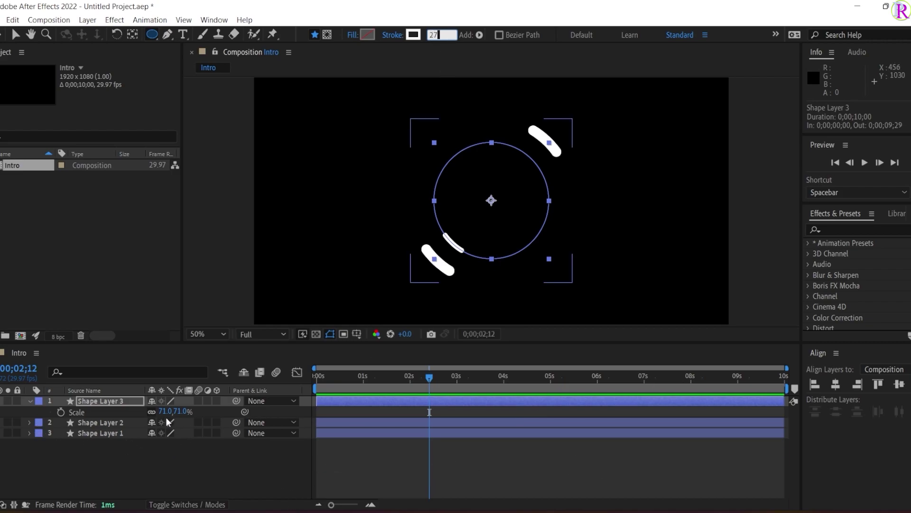
mouse_move(428, 375)
left_mouse_down()
mouse_move(462, 383)
mouse_move(427, 377)
left_mouse_up()
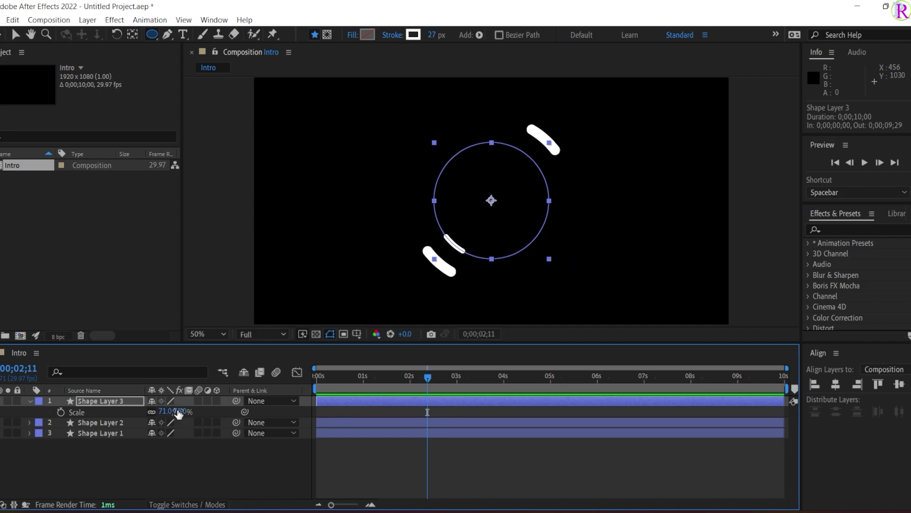
left_click(30, 401)
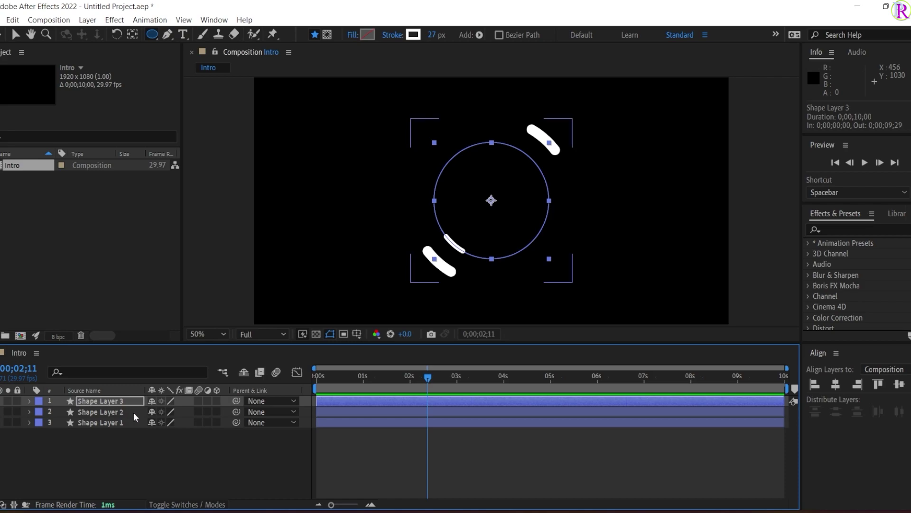
- Duplicate Shape Layer 3, enlarge the copy into an outermost ring around the others, and preview the animation
left_click(97, 403)
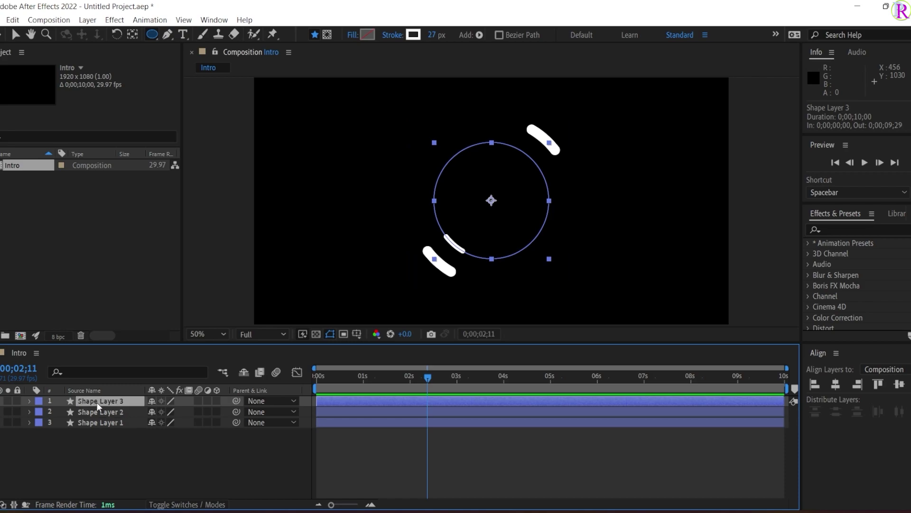
key("ctrl+d")
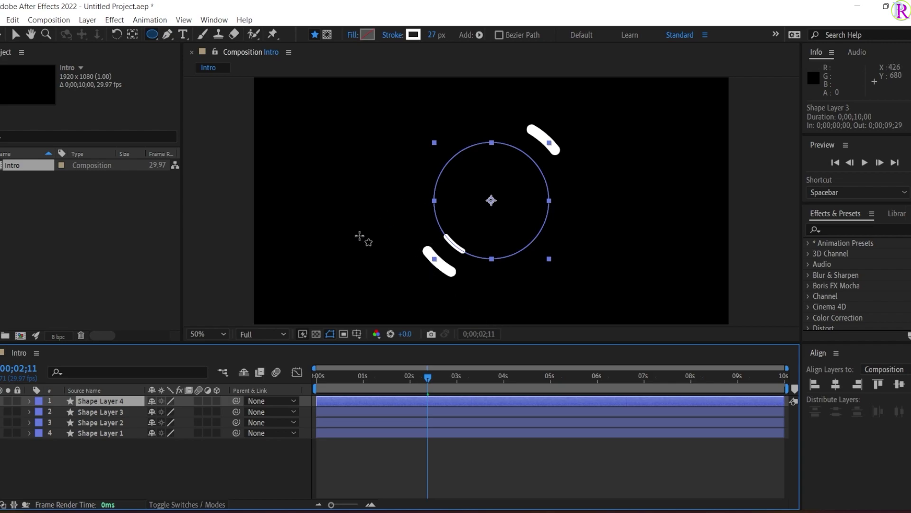
left_click(105, 401)
left_click(98, 401)
left_click(15, 34)
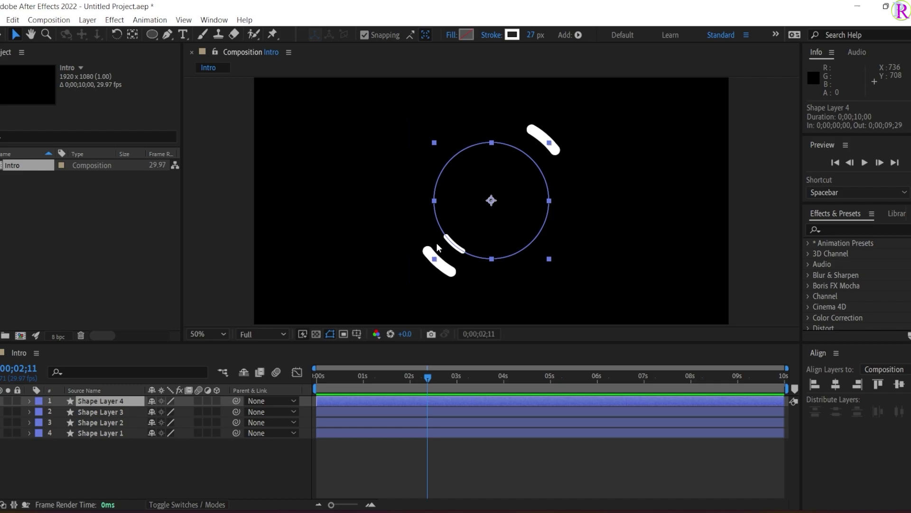
left_click_drag(436, 243, 393, 278)
key("space")
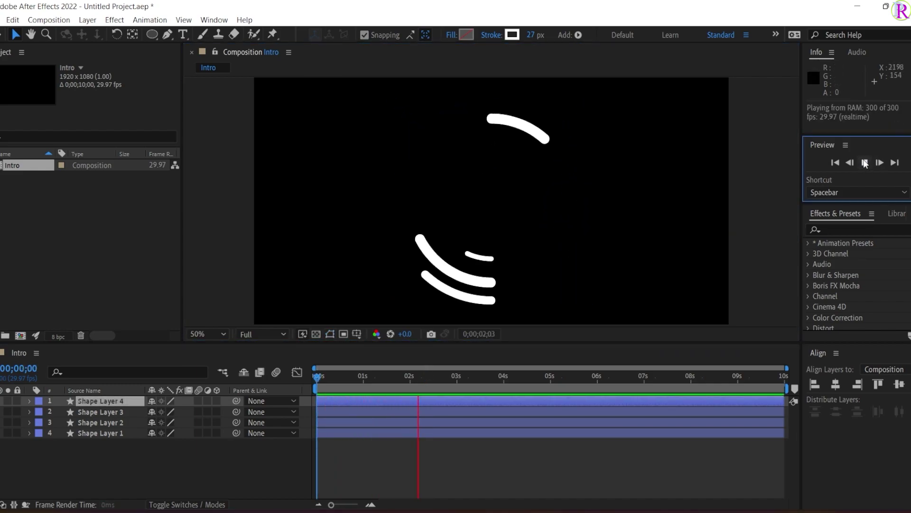
key("space")
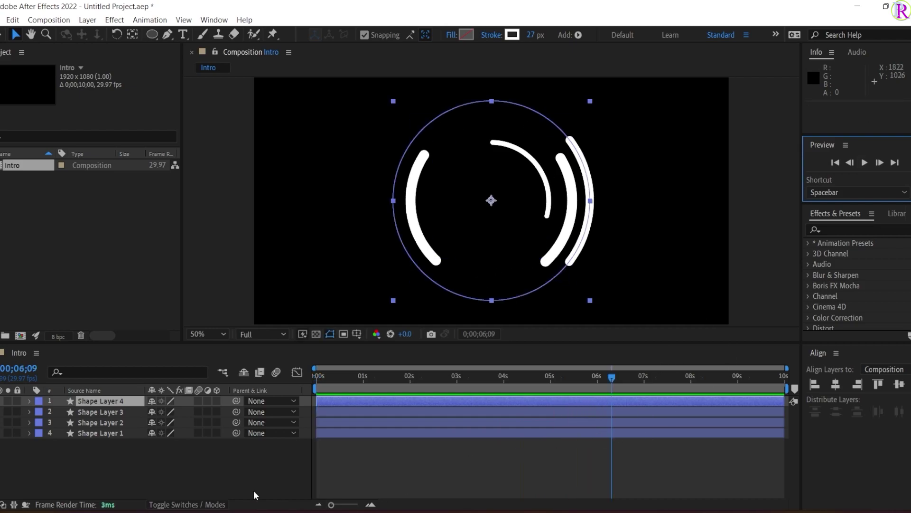
- Pre-compose all four shape layers into a composition named Circles Com
left_click_drag(86, 454, 115, 401)
right_click(115, 400)
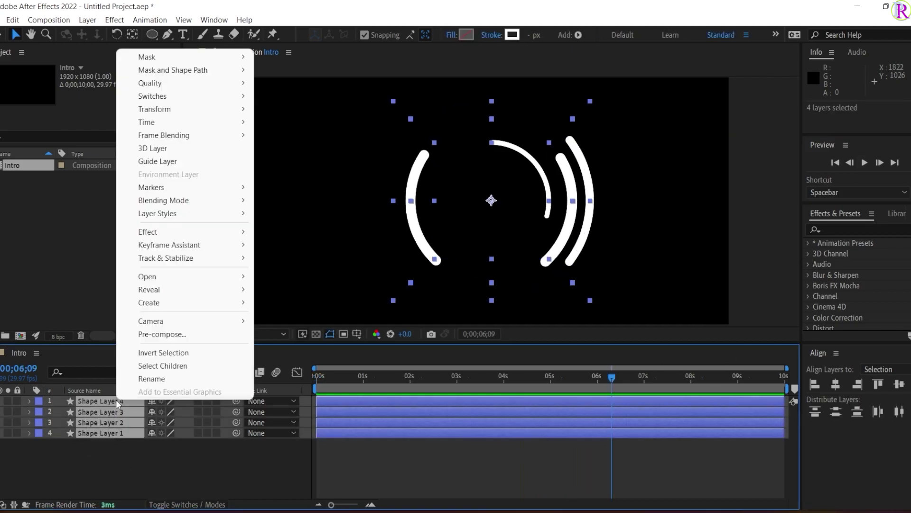
left_click(154, 334)
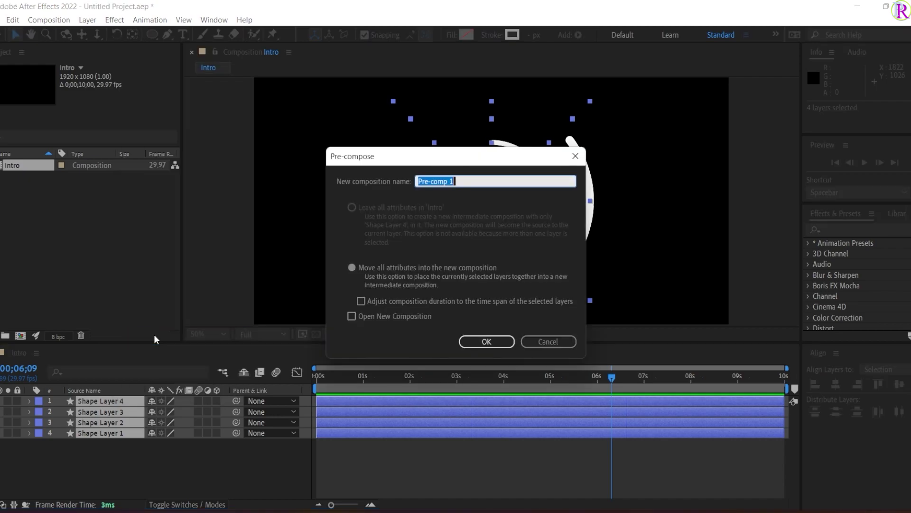
left_click(459, 181)
key("BackSpace")
key("BackSpace")
key("BackSpace")
key("BackSpace")
key("BackSpace")
key("BackSpace")
key("BackSpace")
key("BackSpace")
key("BackSpace")
key("BackSpace")
type("C")
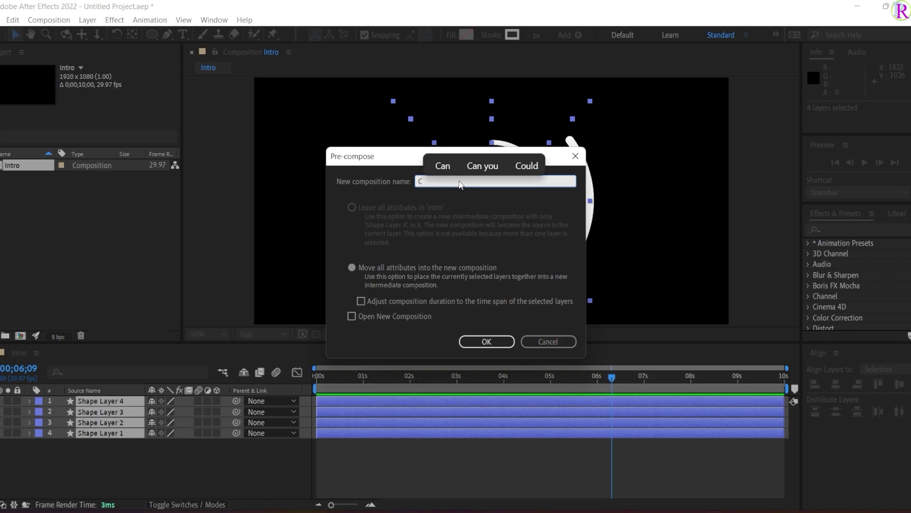
type("ircles Com")
key("Return")
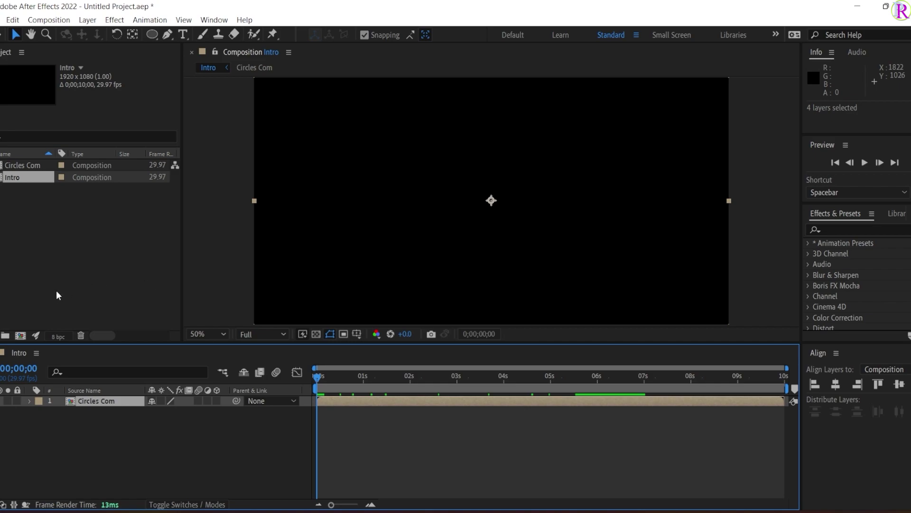
- Start a new composition and set its width and height to 500 px
left_click(20, 336)
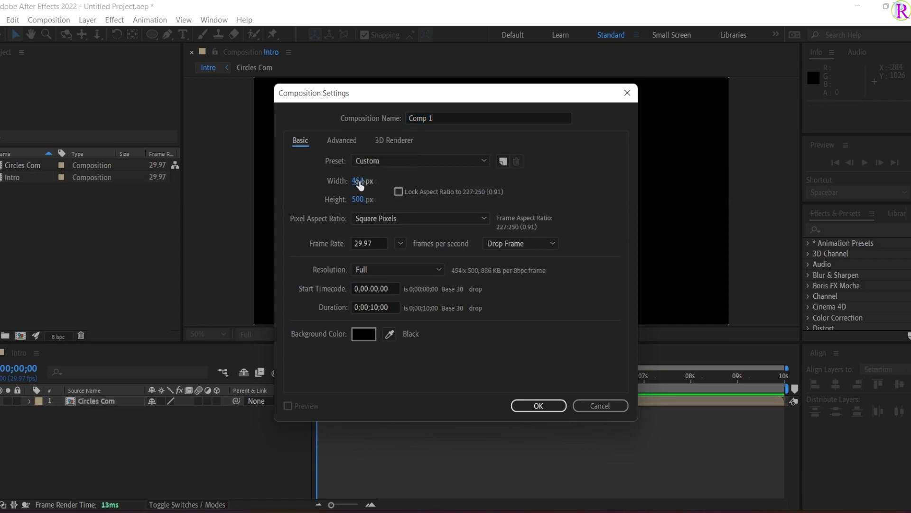
left_click(359, 180)
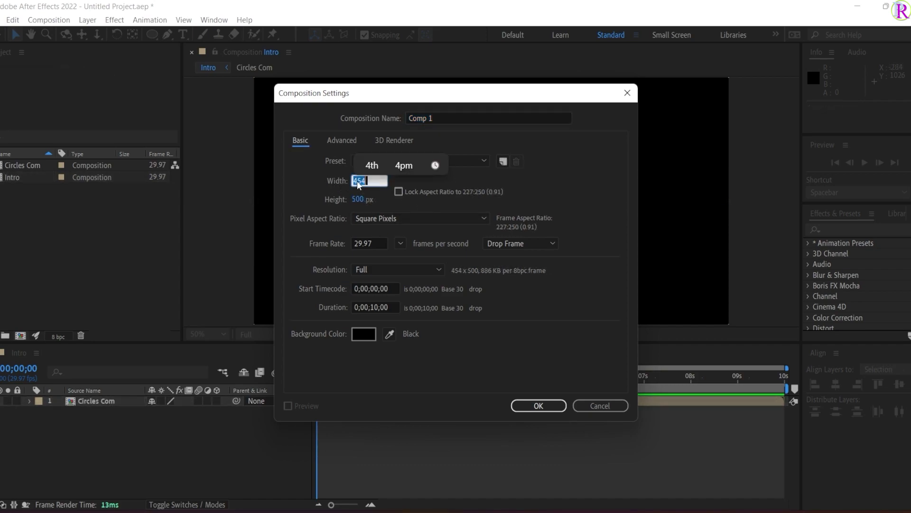
type("500")
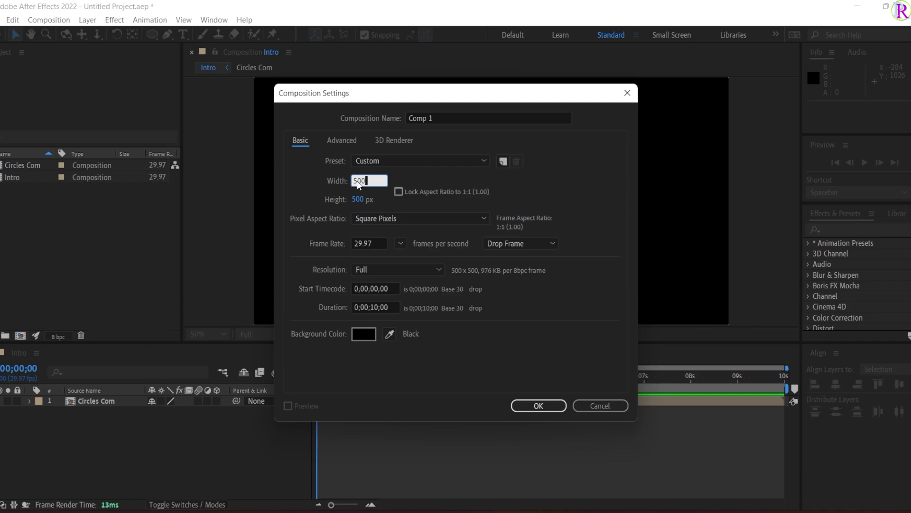
left_click(357, 200)
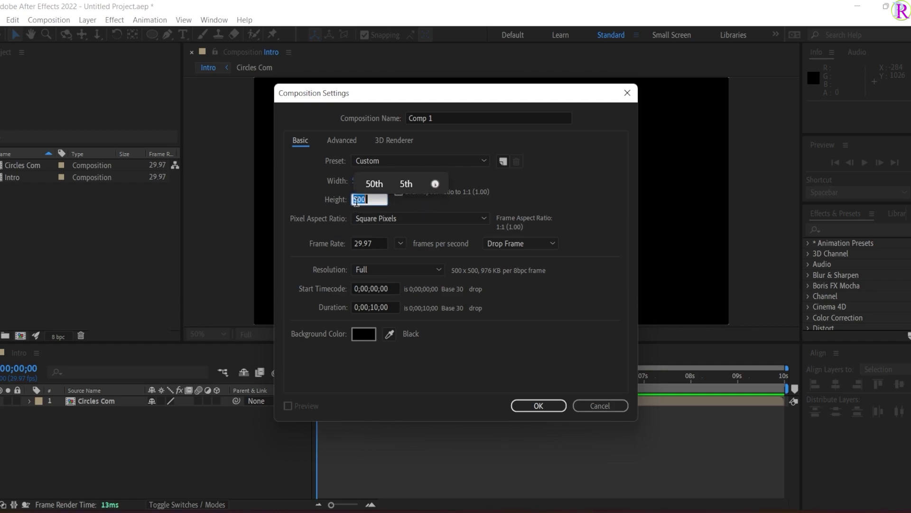
type("500")
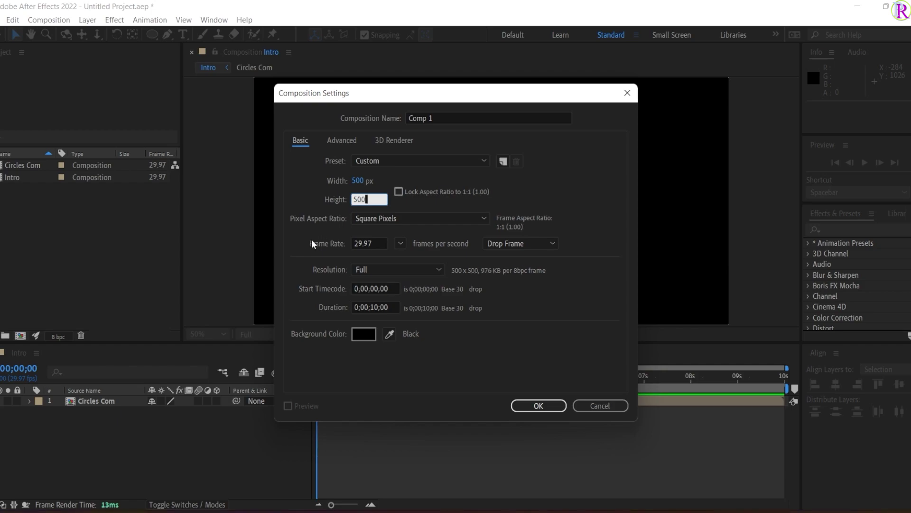
- Name the new composition Logo Com and create it
left_click(436, 118)
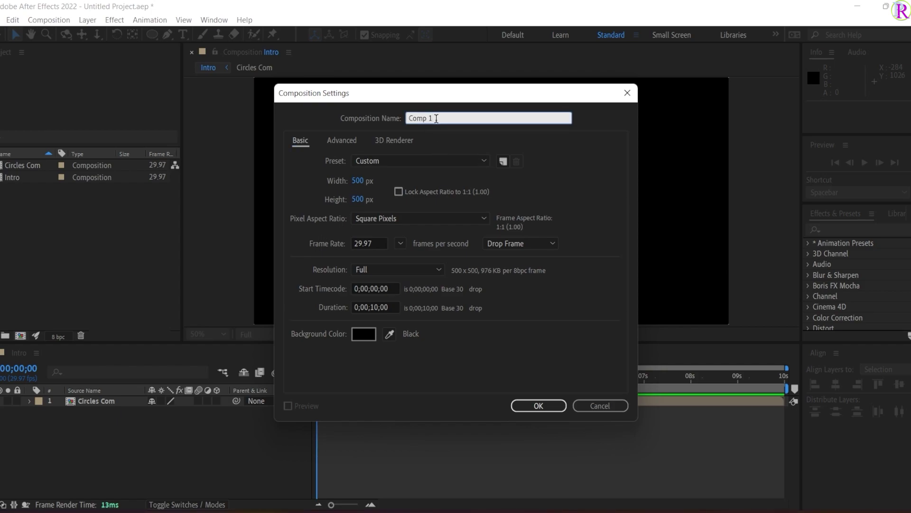
key("BackSpace")
key("BackSpace")
key("BackSpace")
key("BackSpace")
key("BackSpace")
type("L")
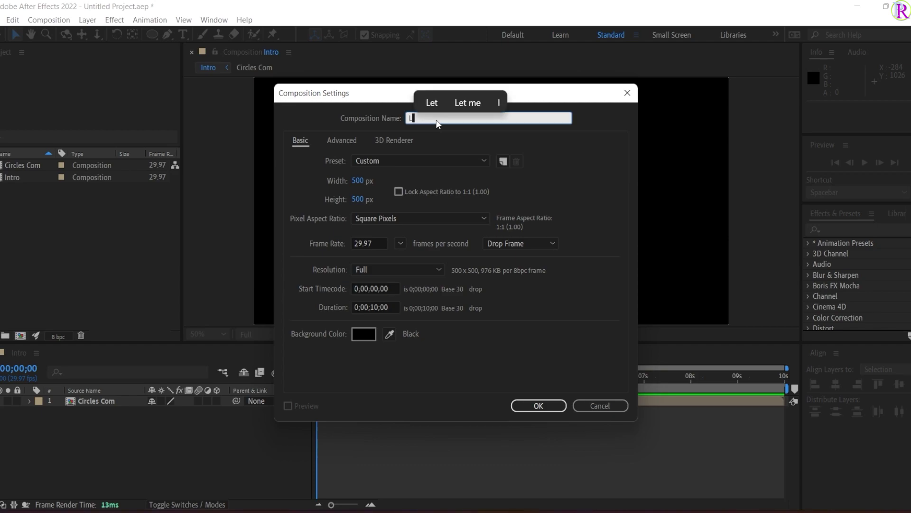
type("og")
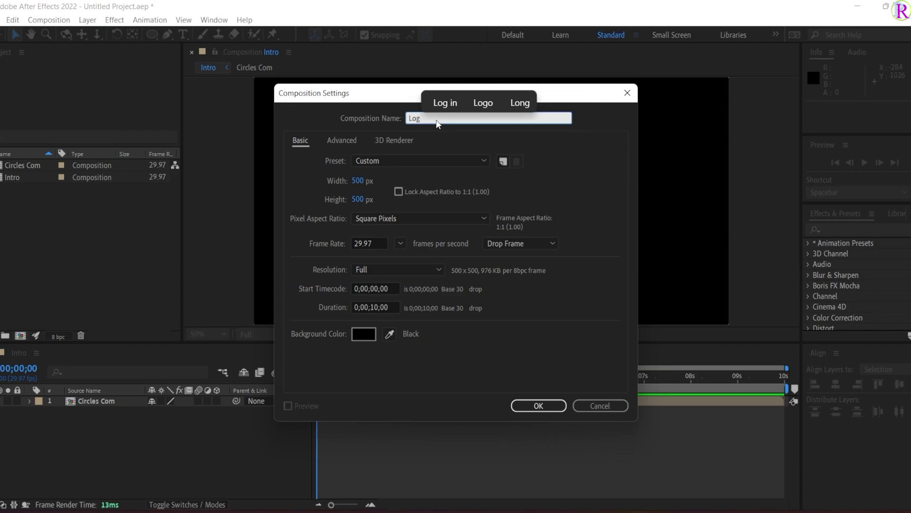
type("o Com")
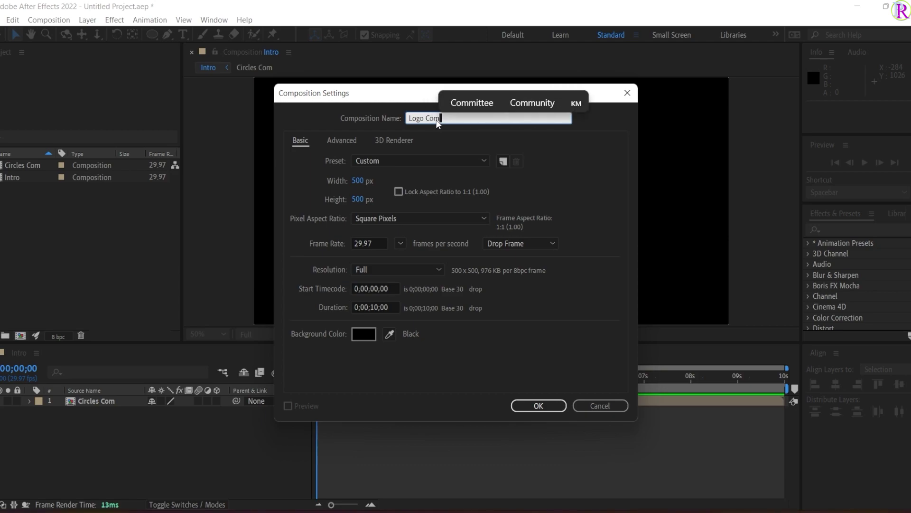
left_click(550, 406)
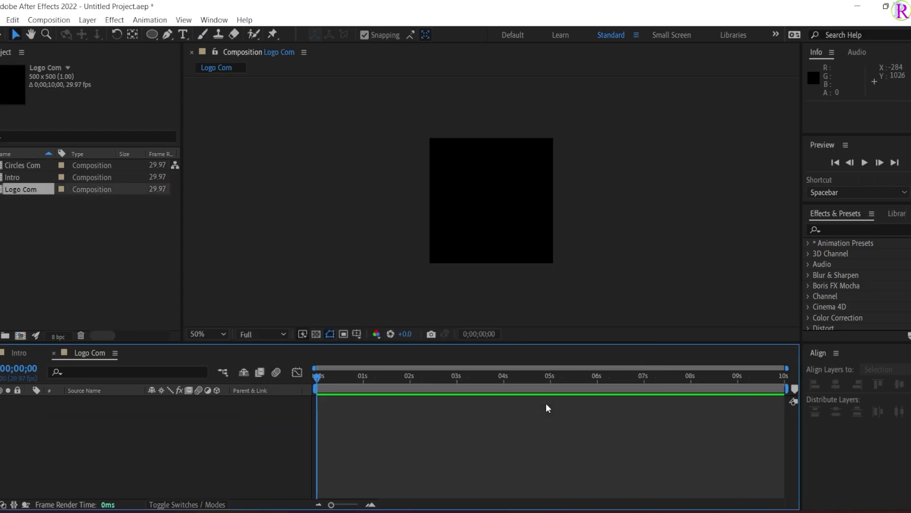
- Import the logo image jhhhhhh.png into the project as footage
double_click(74, 262)
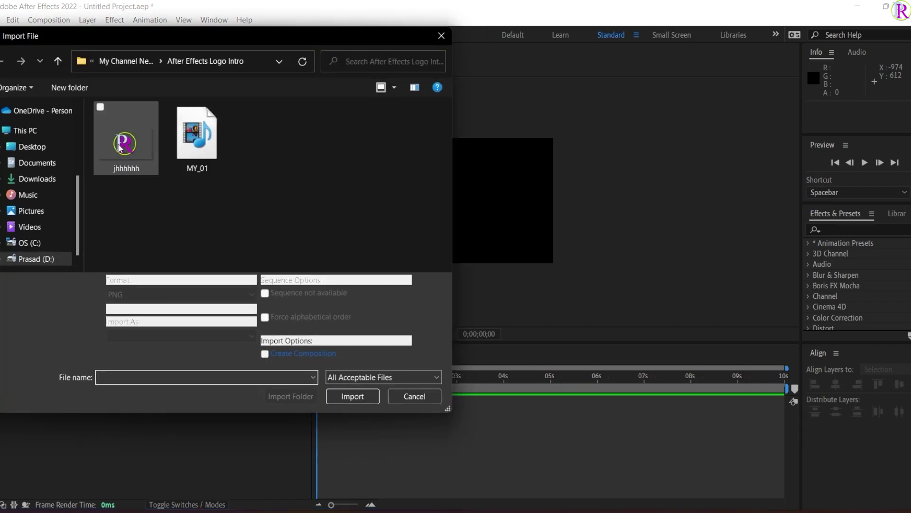
left_click(119, 148)
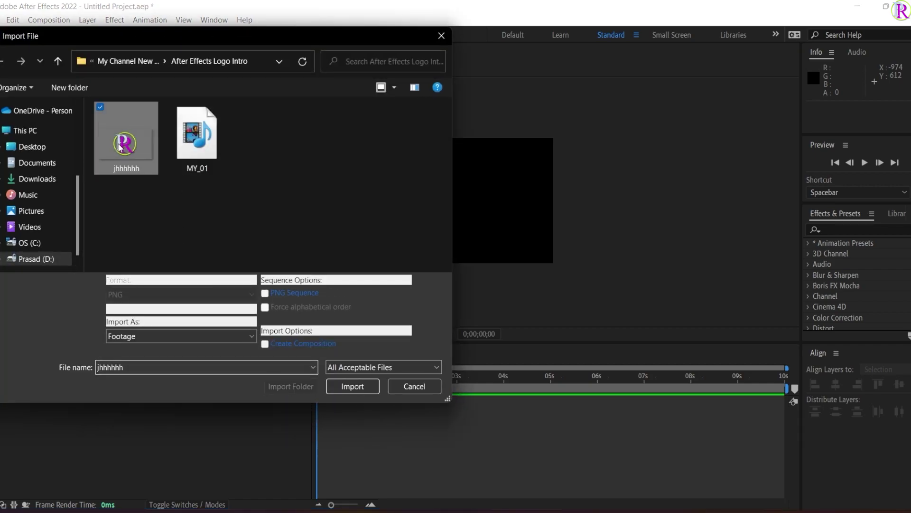
left_click(351, 386)
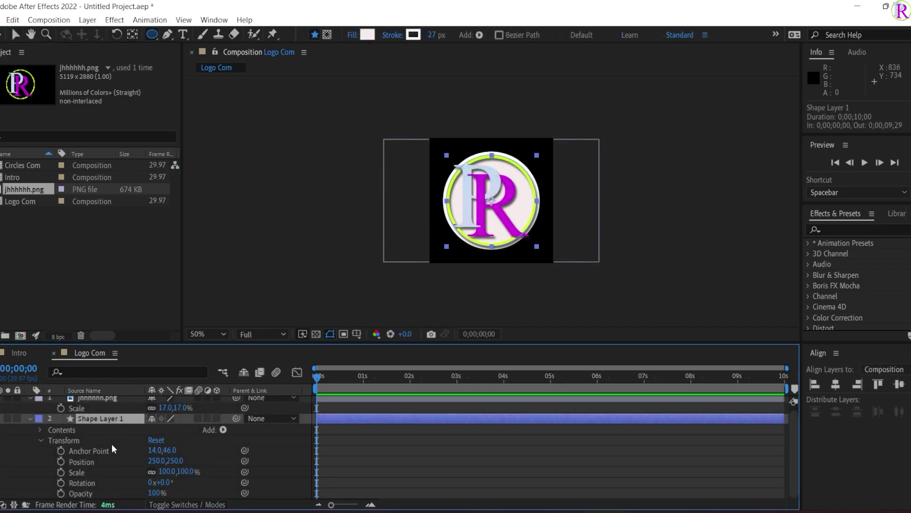
- Collapse the properties of both layers in Logo Com and return to the Intro composition
left_click(28, 420)
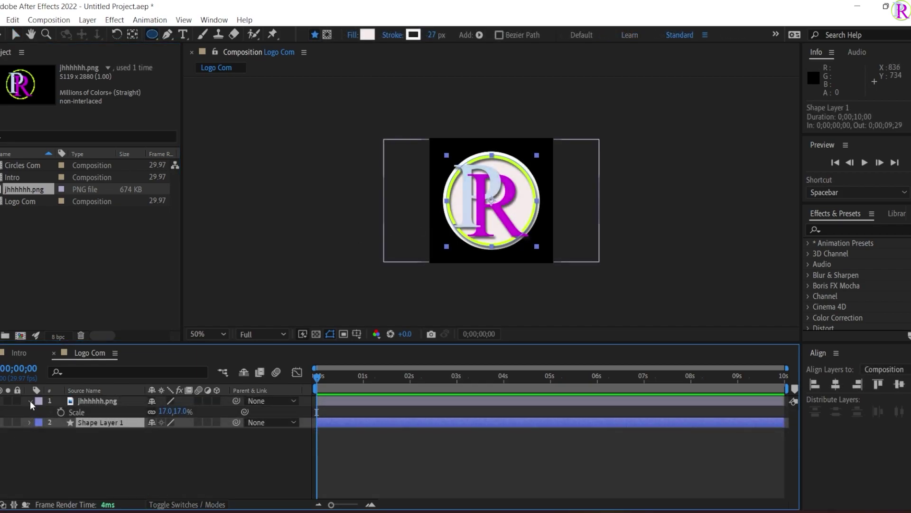
left_click(30, 401)
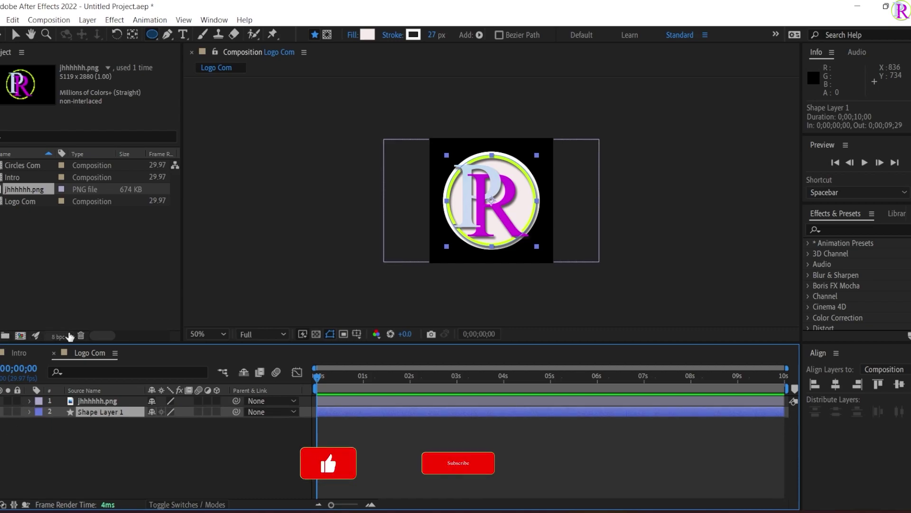
left_click(21, 351)
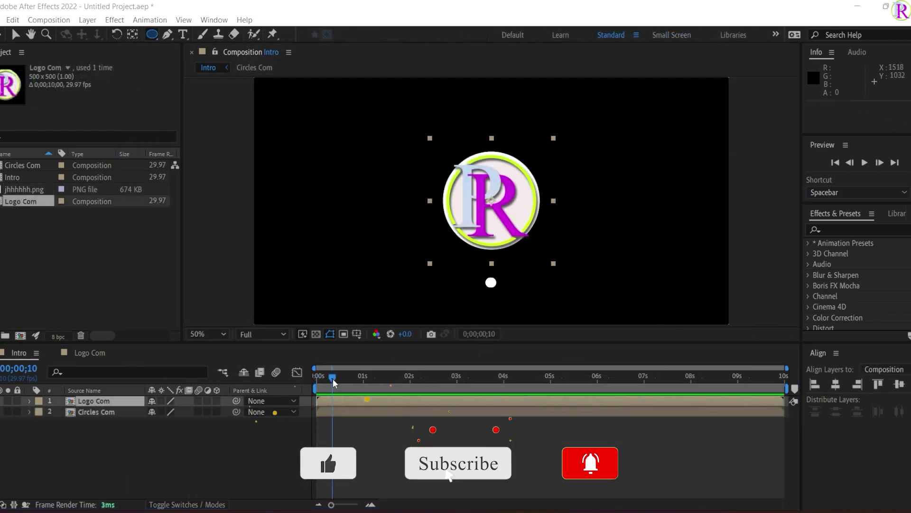
- At 0;00;09;12, draw a closed six-point Pen mask around the logo on the Logo Com layer
left_click_drag(317, 376, 758, 403)
key("g")
left_click(373, 278)
left_click(365, 157)
left_click_drag(424, 158, 448, 169)
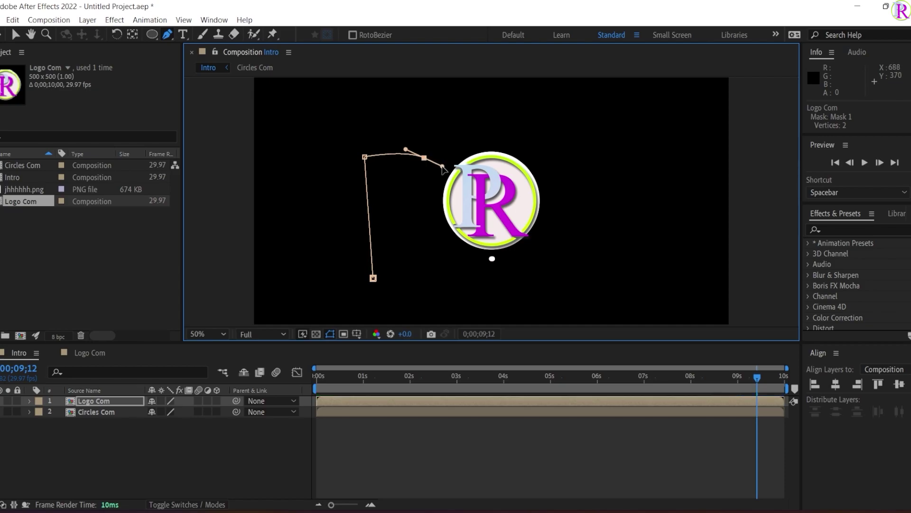
left_click(547, 161)
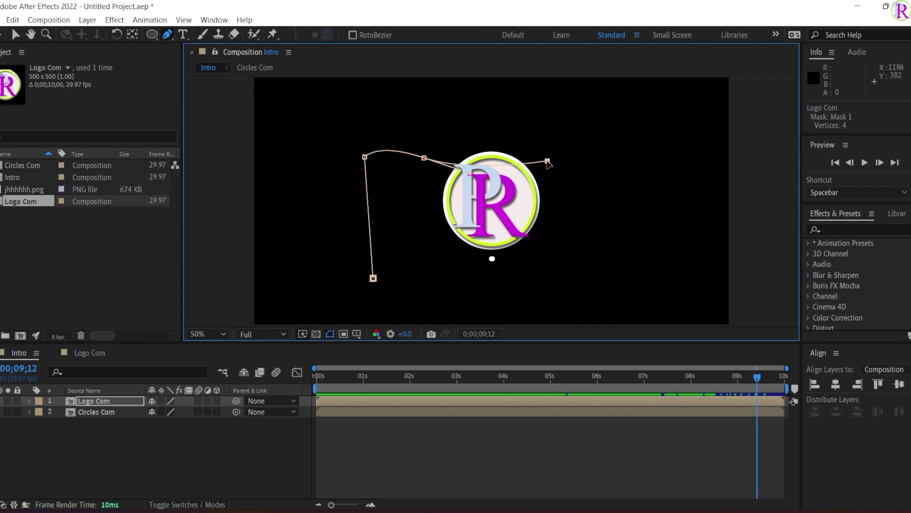
left_click(592, 272)
left_click(373, 278)
- Reshape the mask's upper edge into a smooth downward curve dipping over the logo, with both upper corners raised
left_click_drag(424, 157, 442, 161)
left_click_drag(547, 161, 521, 156)
left_click_drag(588, 157, 584, 137)
left_click_drag(521, 157, 523, 163)
left_click_drag(442, 160, 447, 167)
left_click_drag(364, 157, 375, 129)
mouse_move(446, 166)
left_mouse_down()
mouse_move(461, 164)
mouse_move(433, 169)
left_mouse_up()
left_click_drag(524, 163, 541, 154)
left_click_drag(433, 168, 439, 166)
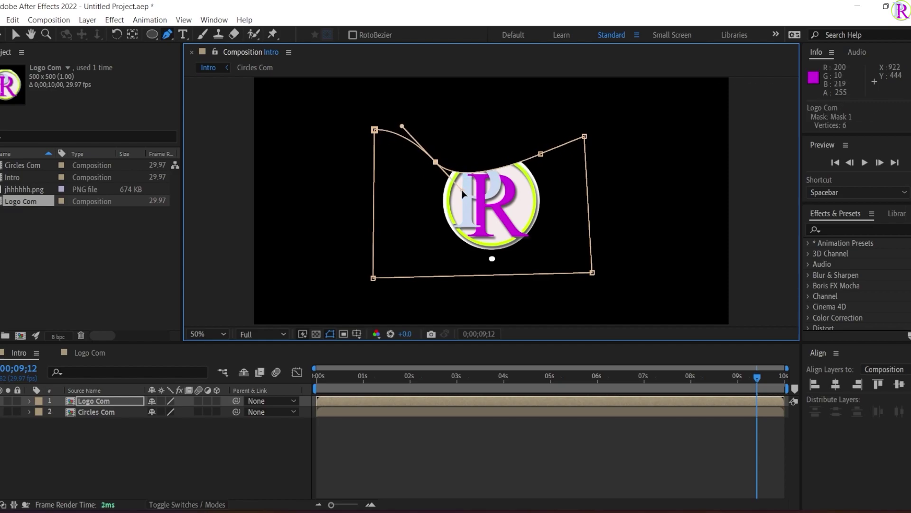
left_click_drag(542, 157, 541, 165)
mouse_move(435, 161)
left_mouse_down()
mouse_move(497, 216)
mouse_move(441, 162)
left_mouse_up()
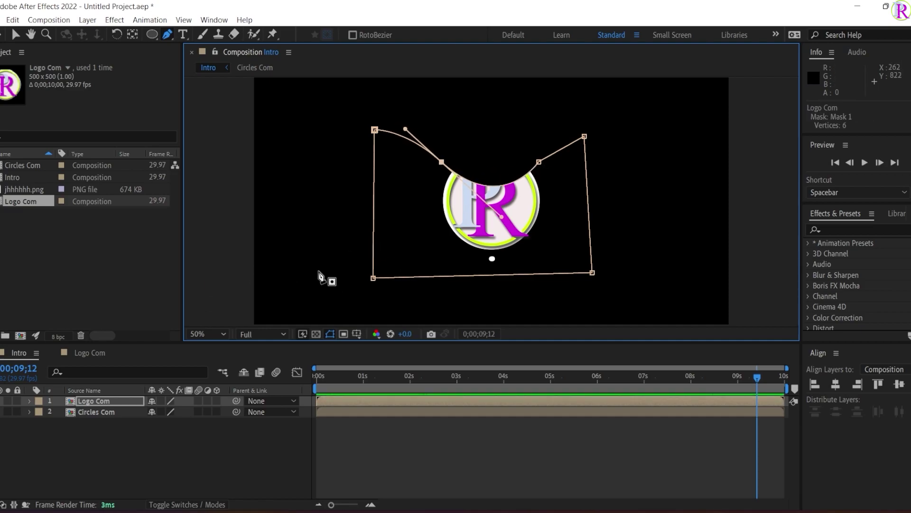
- Shift the mask upward and pull its lower corners down so that it encloses the whole logo
left_click(16, 34)
left_click_drag(374, 222, 376, 186)
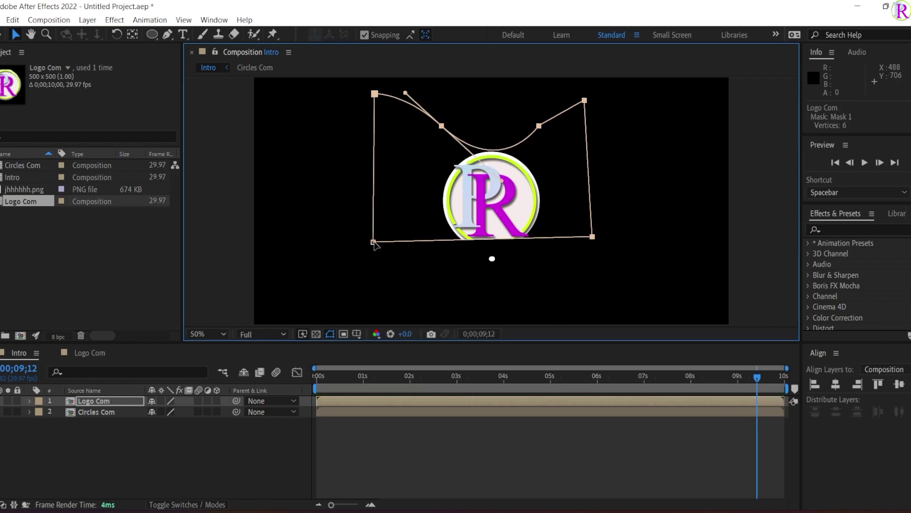
left_click_drag(373, 242, 378, 282)
left_click_drag(592, 236, 600, 284)
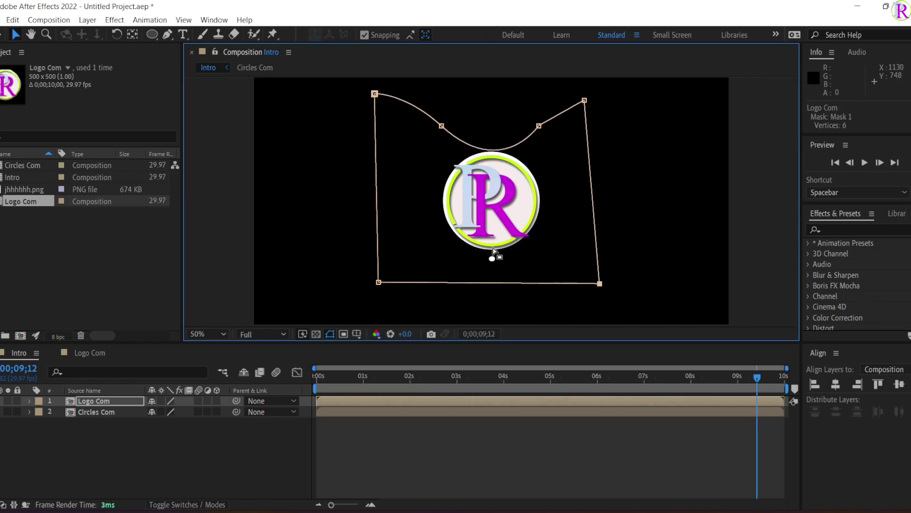
left_click_drag(379, 266, 380, 258)
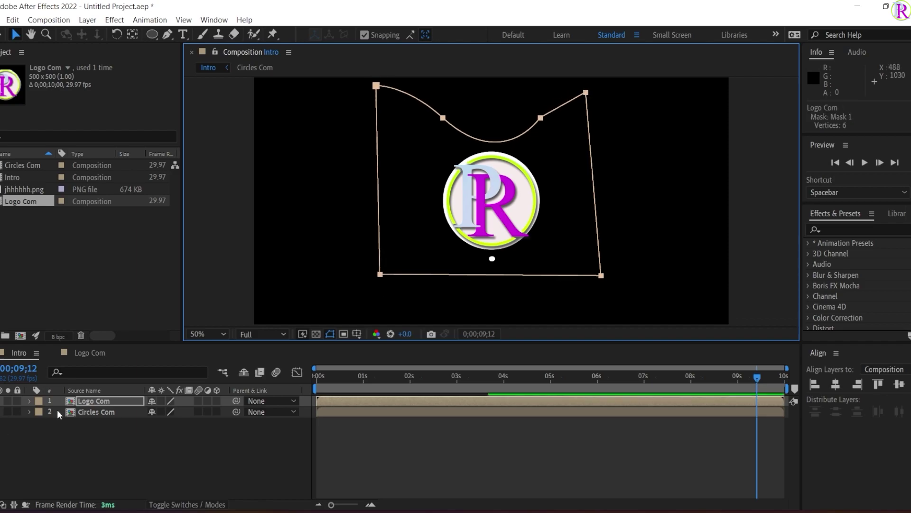
- Enable Mask Path keyframing on Mask 1, shift its keyframe later on the timeline, and move the current time to 0;00;08;29
left_click(29, 400)
left_click(41, 412)
left_click(51, 422)
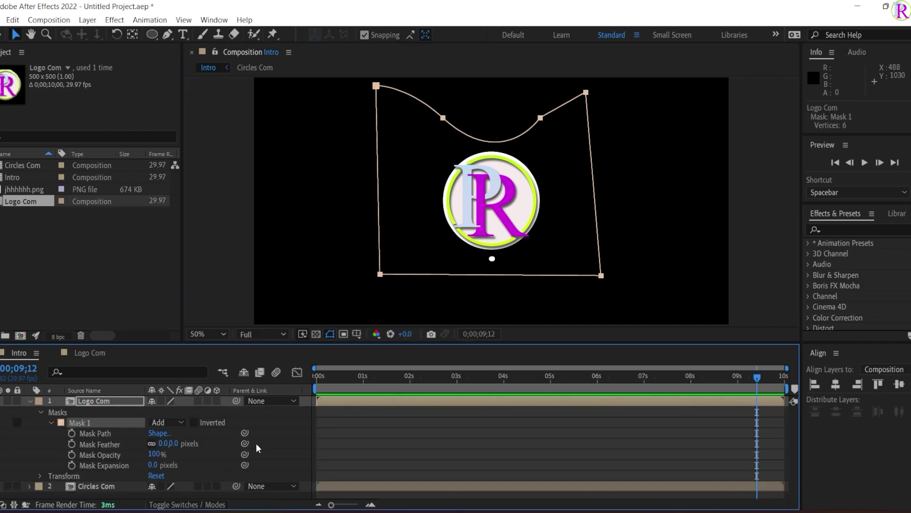
left_click(72, 433)
left_click_drag(757, 378, 727, 403)
left_click_drag(759, 433, 769, 433)
left_click_drag(727, 378, 738, 384)
- At 0;00;08;29, lower the mask's upper points beneath the logo so that the logo is completely hidden
left_click(380, 275)
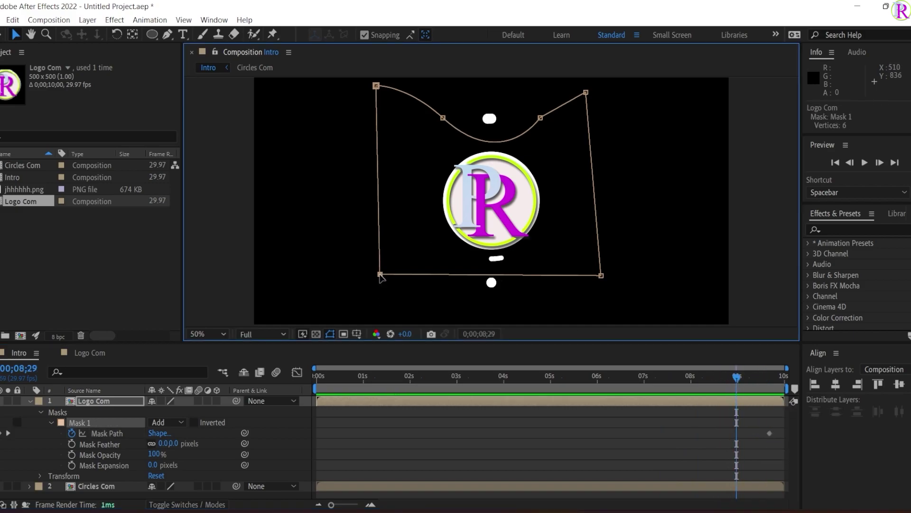
left_click_drag(376, 86, 383, 167)
left_click_drag(586, 93, 595, 170)
left_click_drag(540, 118, 547, 184)
left_click_drag(383, 167, 387, 226)
left_click_drag(433, 189, 428, 236)
left_click_drag(548, 184, 547, 236)
left_click_drag(594, 170, 595, 229)
left_click_drag(387, 226, 427, 239)
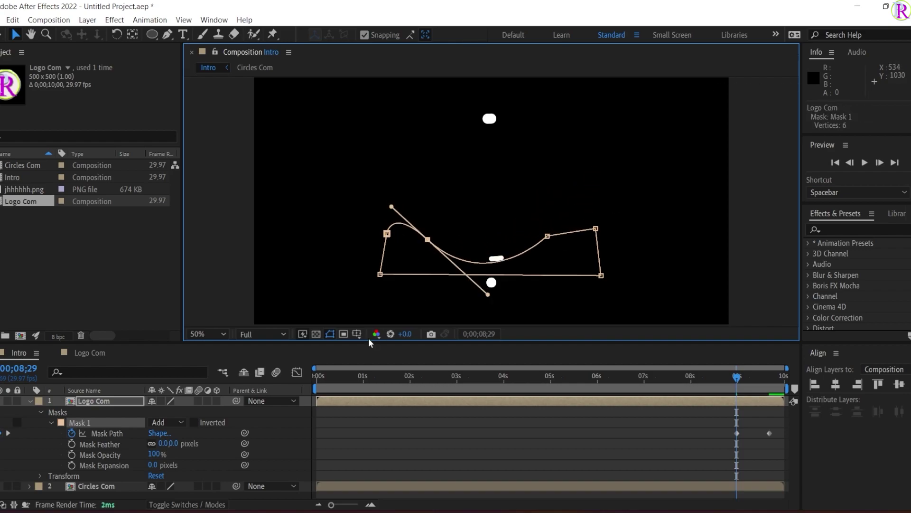
- Apply Easy Ease to both Mask Path keyframes
left_click_drag(726, 418, 778, 439)
right_click(770, 433)
mouse_move(835, 426)
left_click(599, 350)
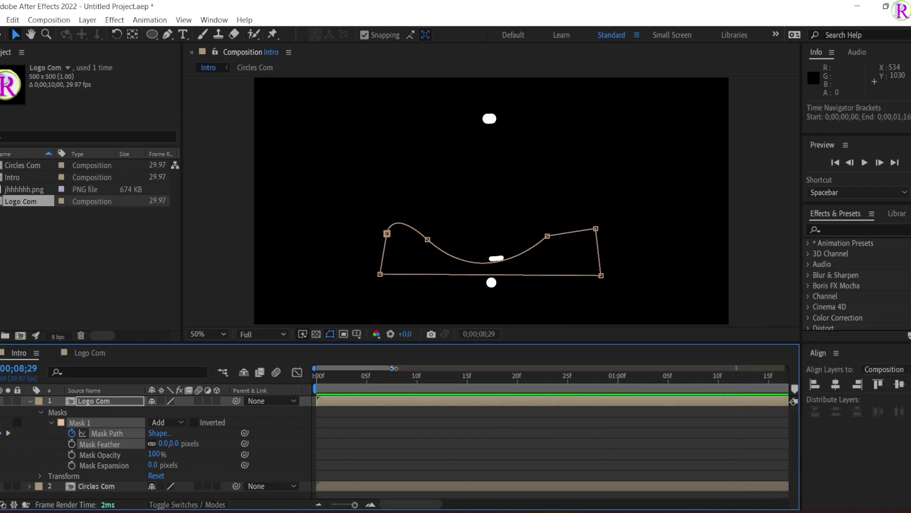
left_click_drag(389, 369, 808, 394)
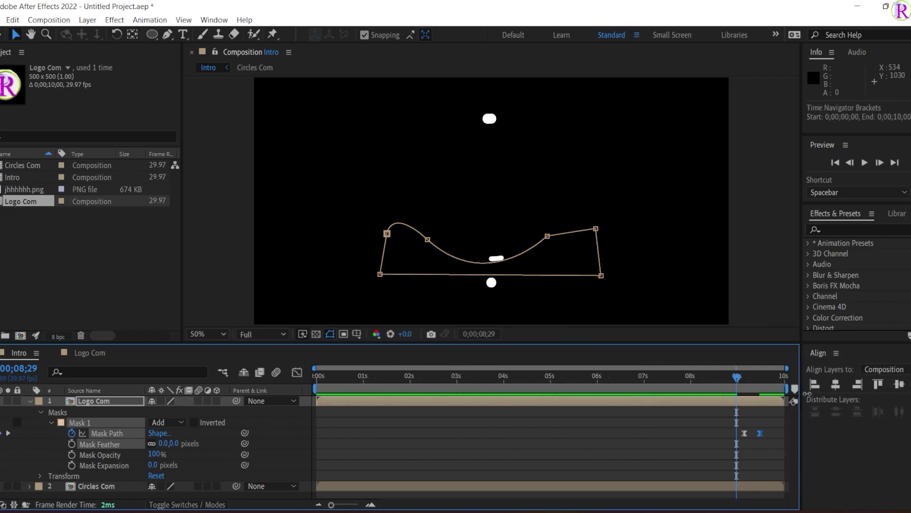
- Preview the Intro animation from the first frame to check the logo reveal
left_click_drag(742, 385, 241, 404)
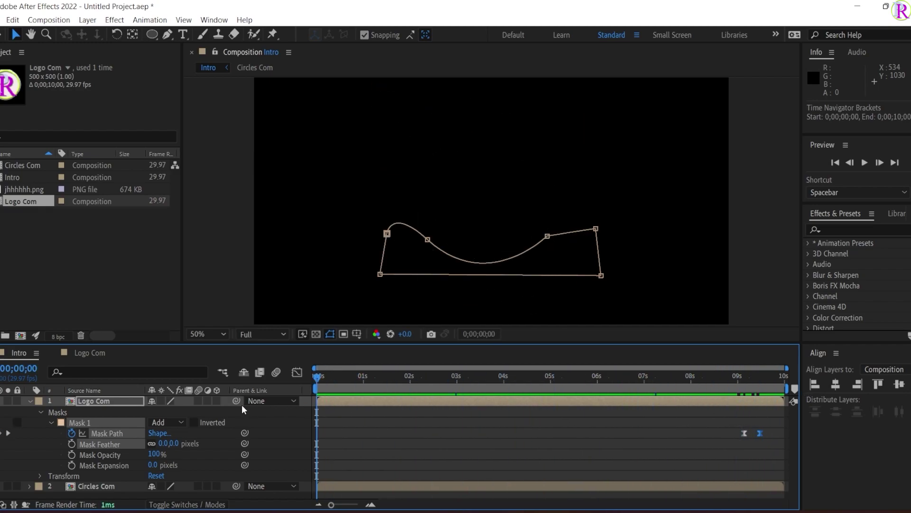
left_click(864, 162)
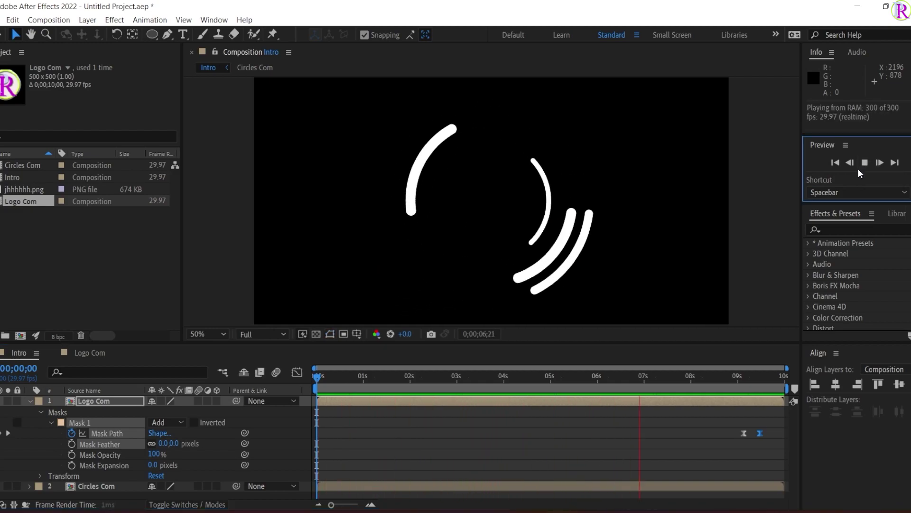
left_click(860, 164)
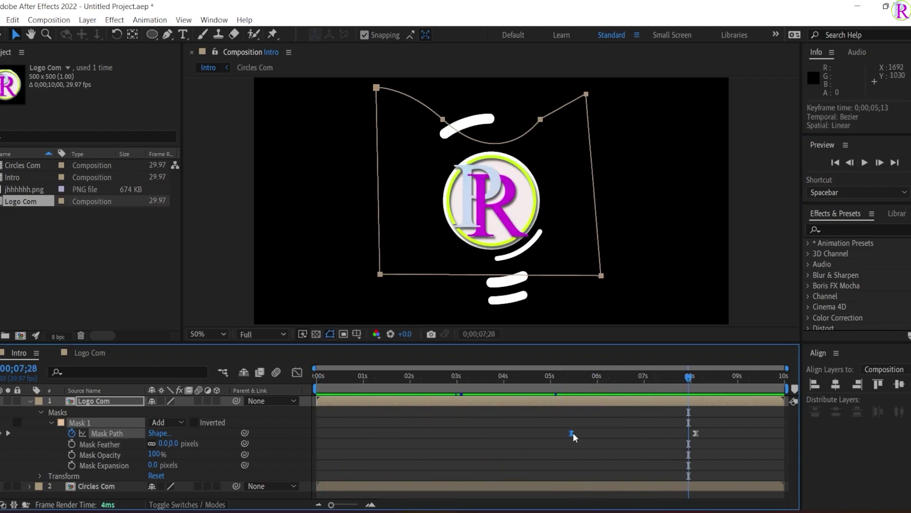
- Move the selected Mask Path keyframe to 0;00;08;12 and preview the animation
left_click_drag(573, 432, 678, 432)
left_click_drag(689, 378, 741, 379)
left_click_drag(677, 433, 714, 437)
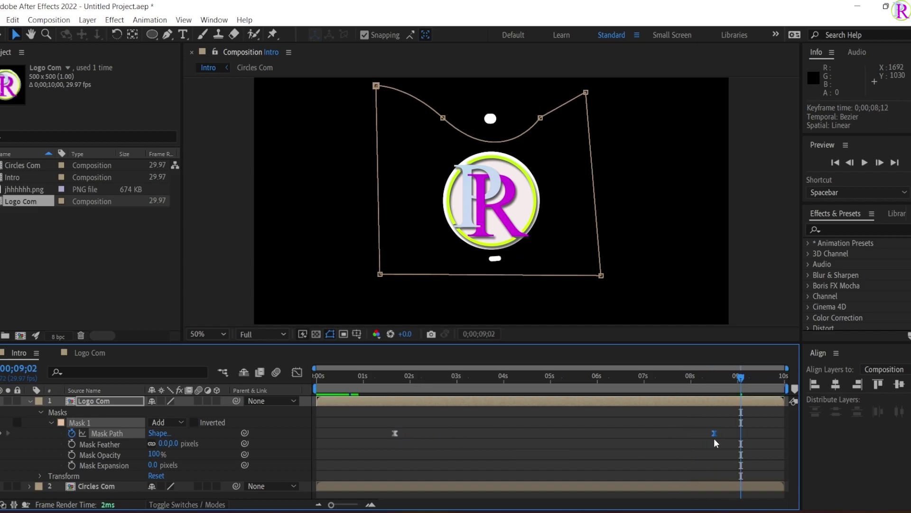
left_click(864, 163)
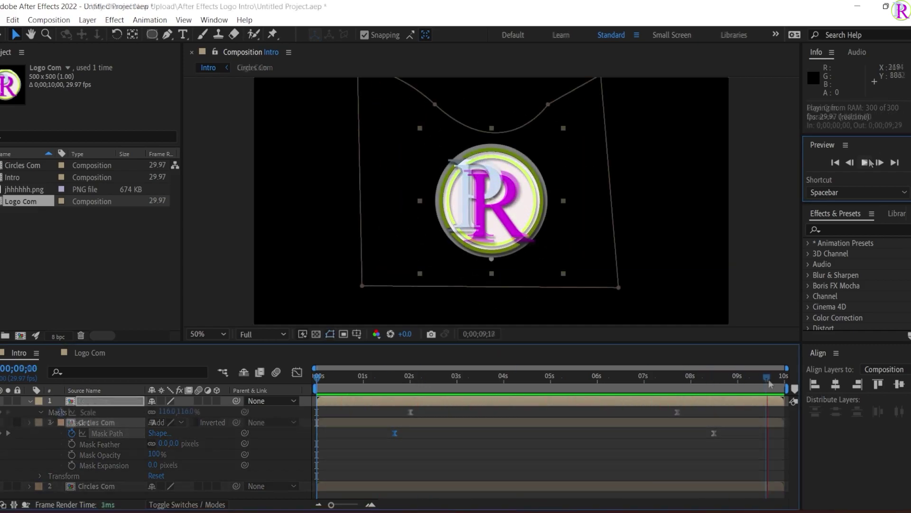
- Add a Scale keyframe to the Logo Com layer at 0;00;09;11
left_click_drag(761, 383, 757, 384)
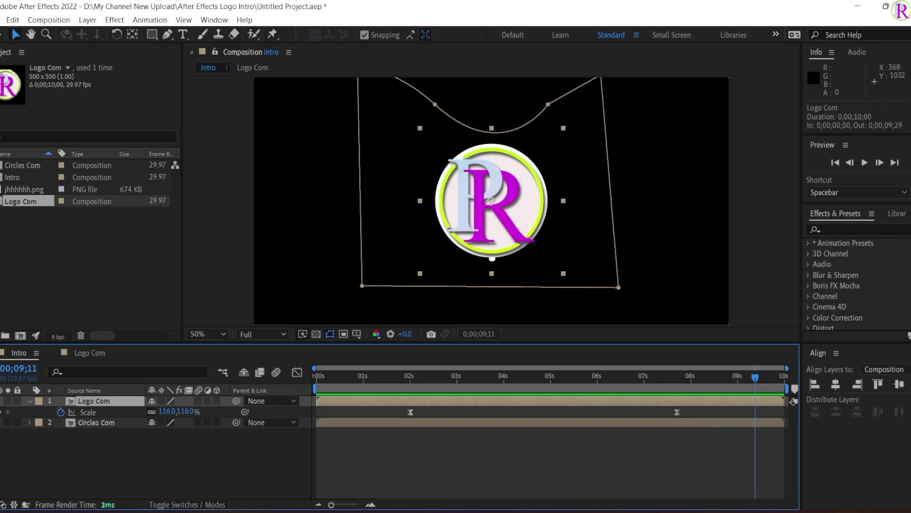
left_click(1, 413)
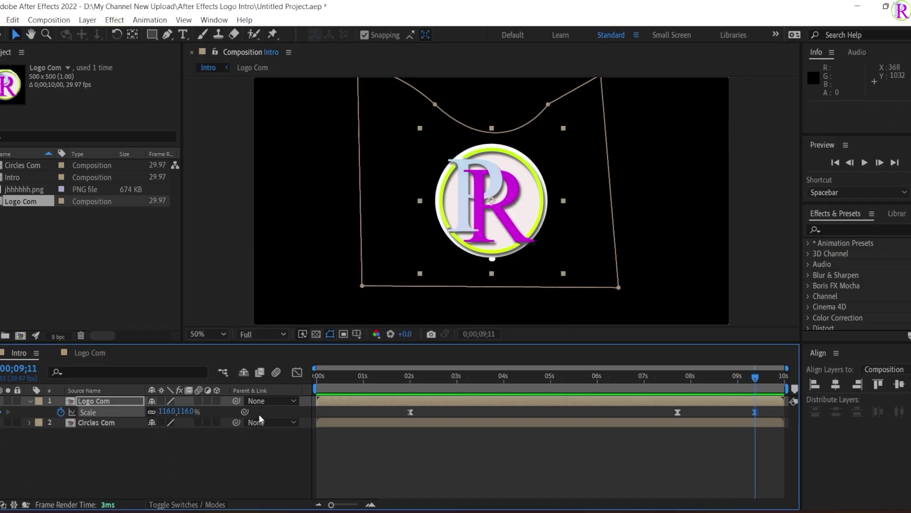
- Shrink the Logo Com layer with a new Scale keyframe near the end of the timeline, following the 0;00;09;11 keyframe
left_click_drag(755, 376, 774, 378)
left_click(168, 411)
type("100")
key("Return")
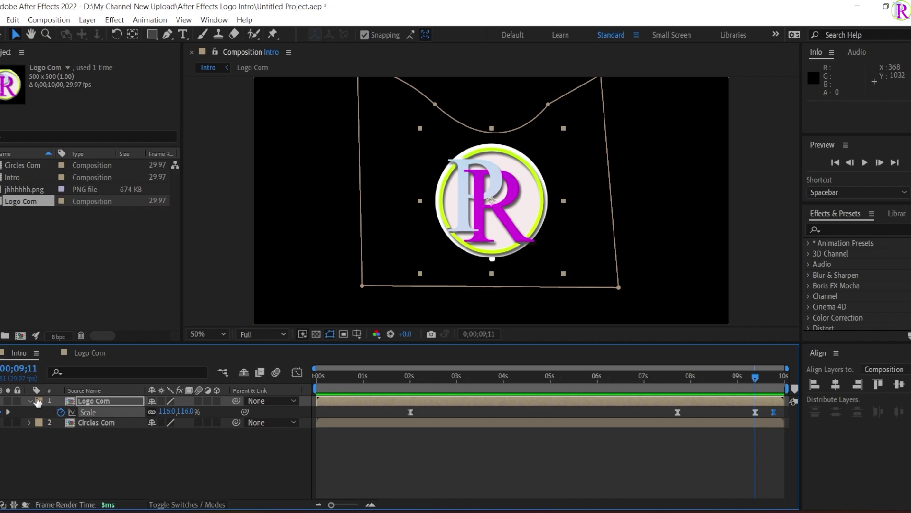
- Start animating the Logo Com layer's Rotation with a keyframe at 0;00;09;11
left_click(37, 401)
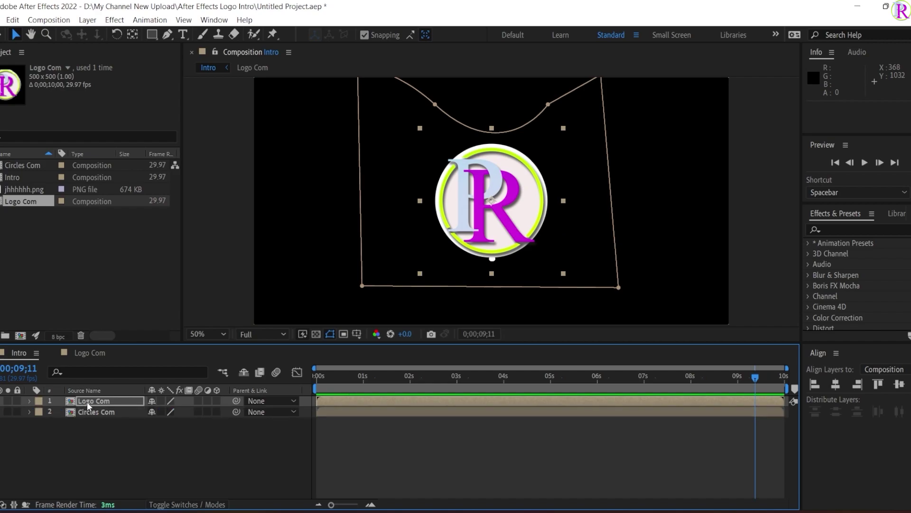
left_click(88, 401)
key("r")
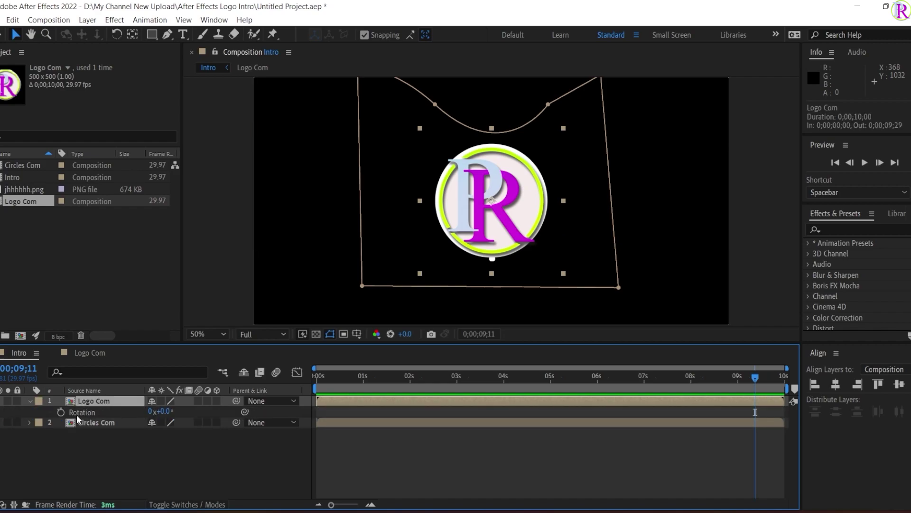
left_click(60, 412)
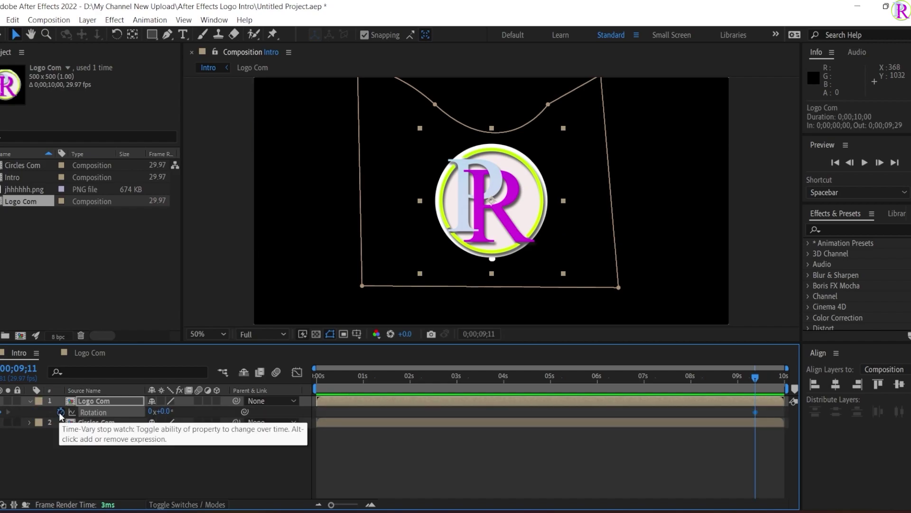
- Move the current time to 0;00;09;22, near the last Scale keyframe, and show the Logo Com layer's Rotation property
left_click(87, 400)
key("s")
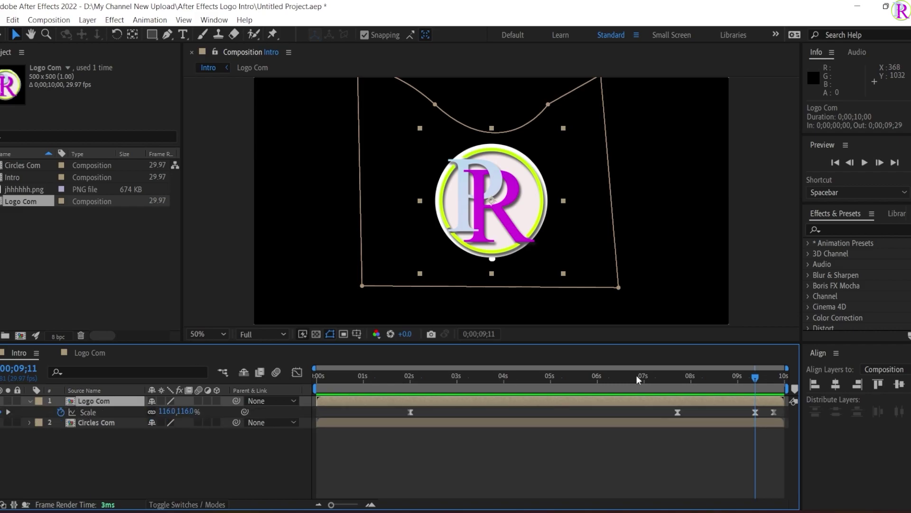
left_click_drag(754, 379, 770, 382)
left_click(96, 402)
key("r")
key("r")
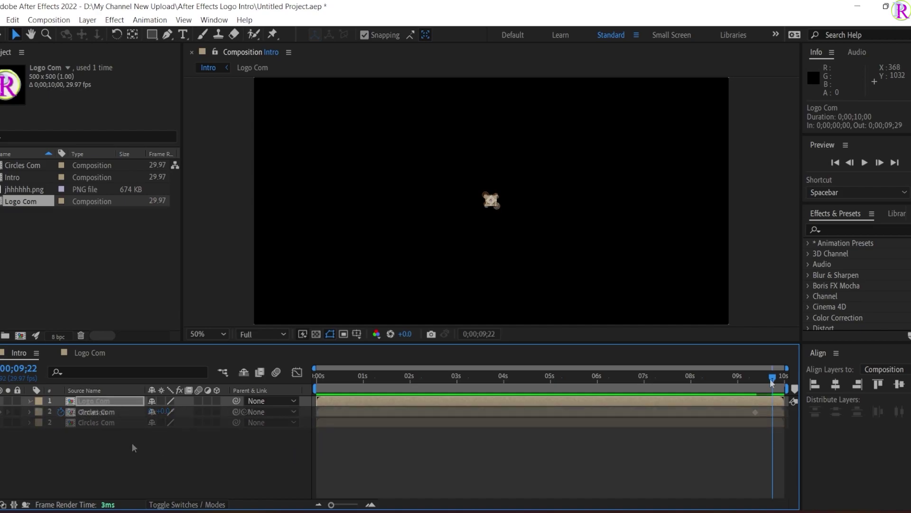
- Move the current time to 0;00;09;05 and apply the Glow effect to the Logo Com layer
left_click_drag(769, 378, 748, 403)
key("s")
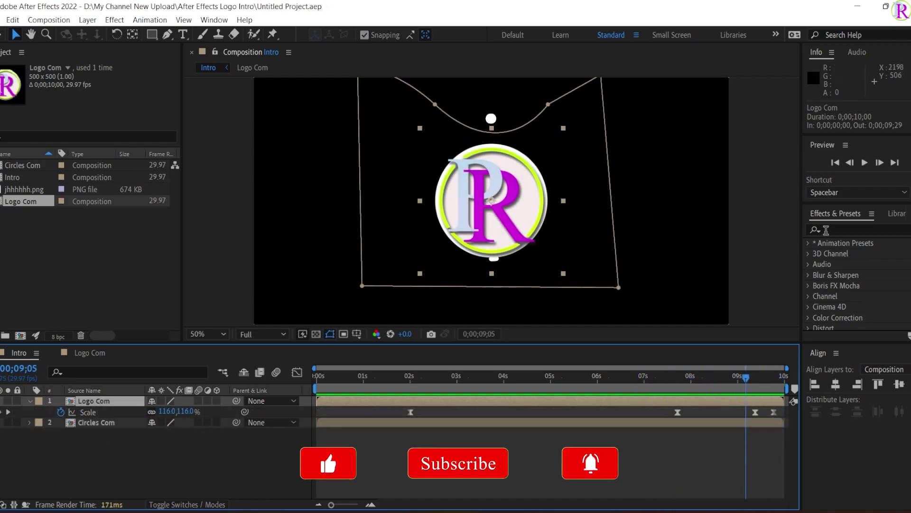
left_click(857, 230)
type("glow")
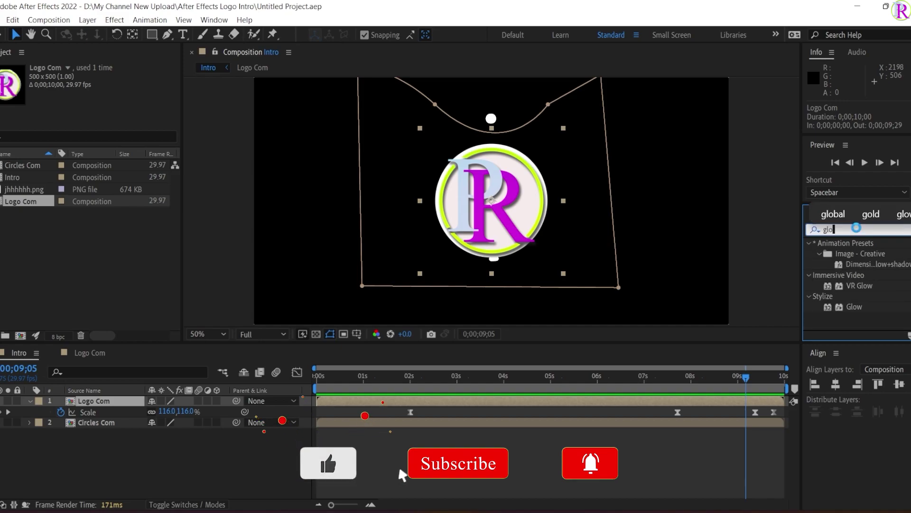
left_click_drag(879, 306, 97, 405)
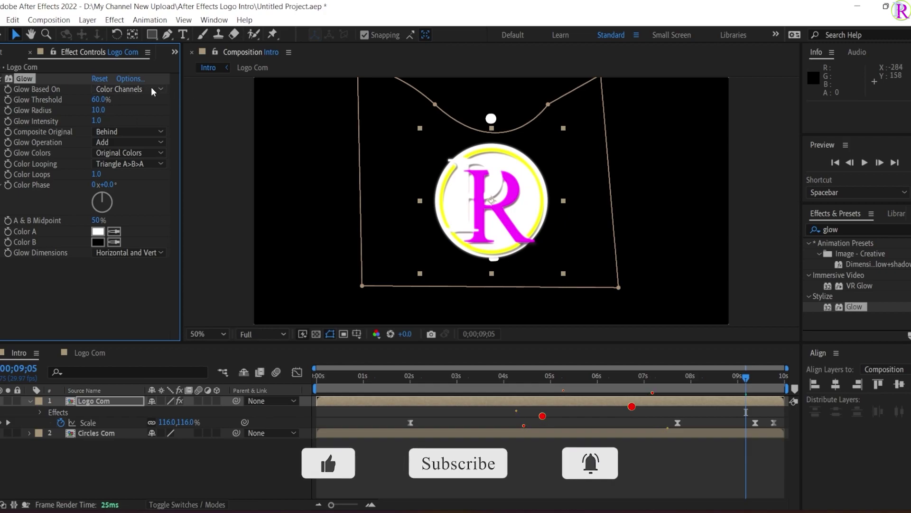
- Configure the Glow with Alpha Channel as its basis, threshold 100%, radius 200, intensity 2.5 and A & B Colors
left_click(128, 88)
left_click(171, 96)
left_click(98, 100)
type("100")
key("Return")
left_click(99, 110)
type("200")
key("Return")
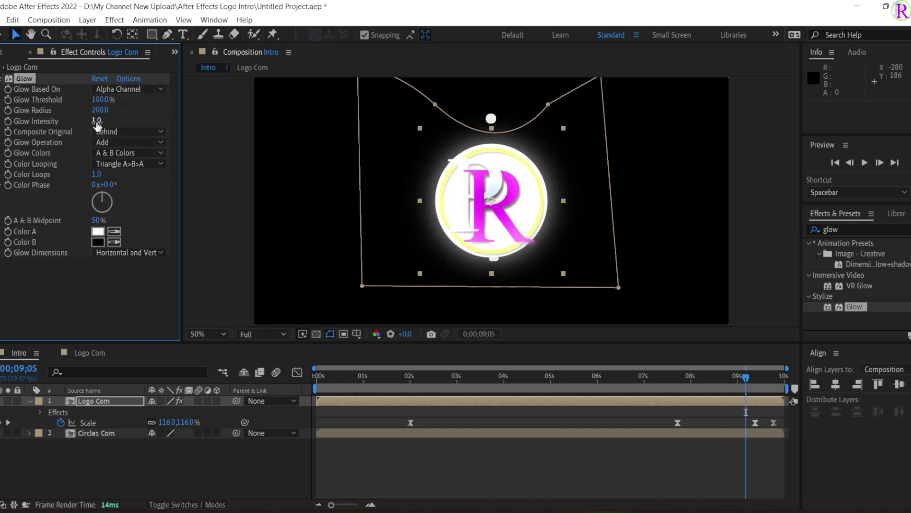
left_click(97, 121)
type("2.5")
key("Return")
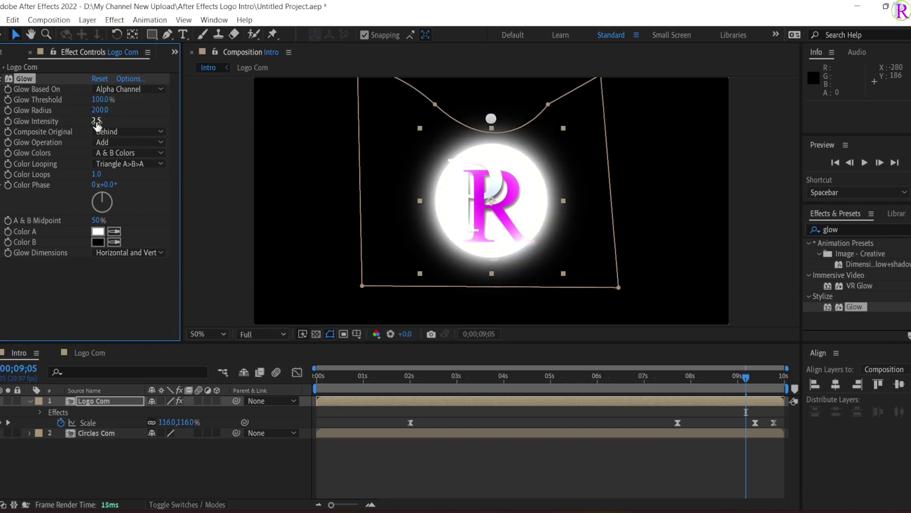
- Set the Glow effect's Color A to a deep blue
left_click(98, 232)
left_click(481, 243)
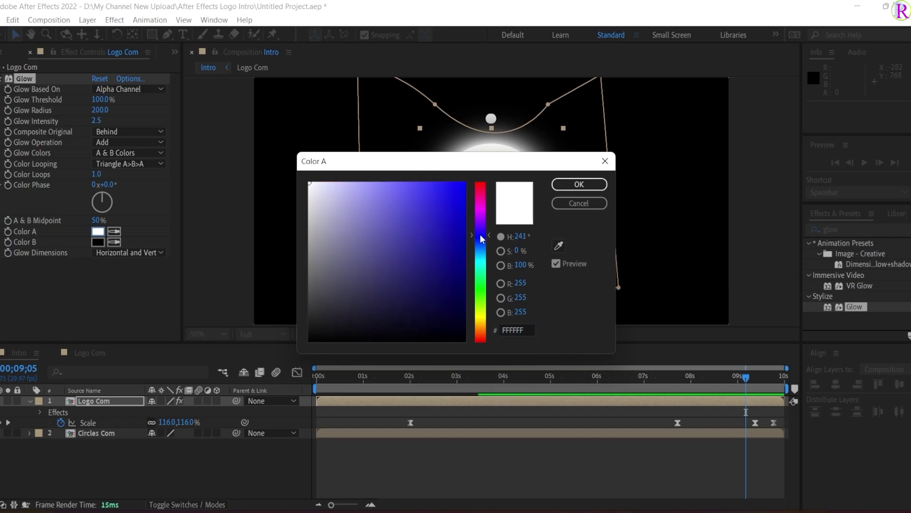
left_click(454, 217)
left_click(577, 185)
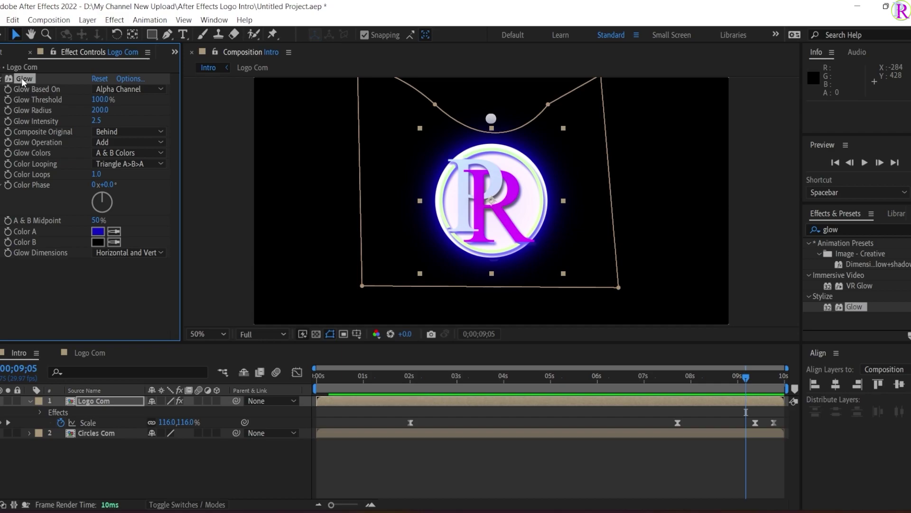
- Copy the Glow effect from Logo Com to the Circles Com layer and collapse the Logo Com properties
left_click(70, 432)
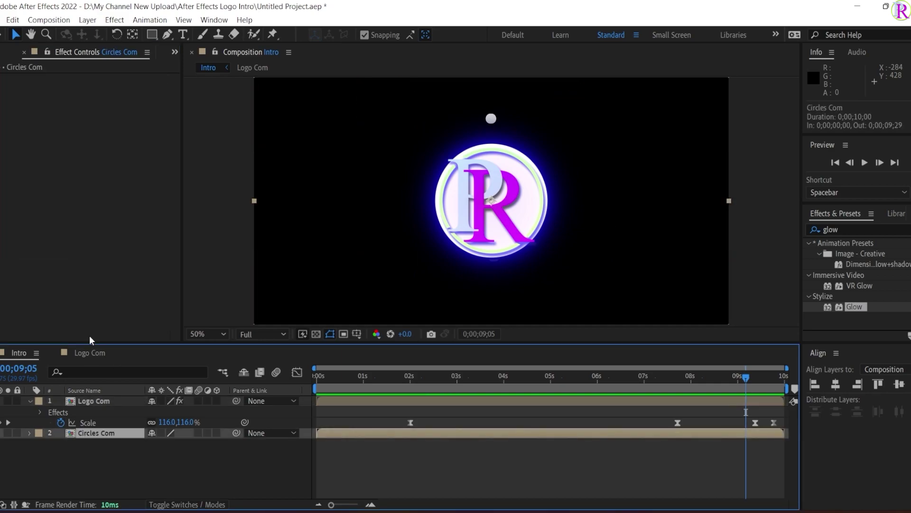
key("ctrl+v")
left_click(88, 400)
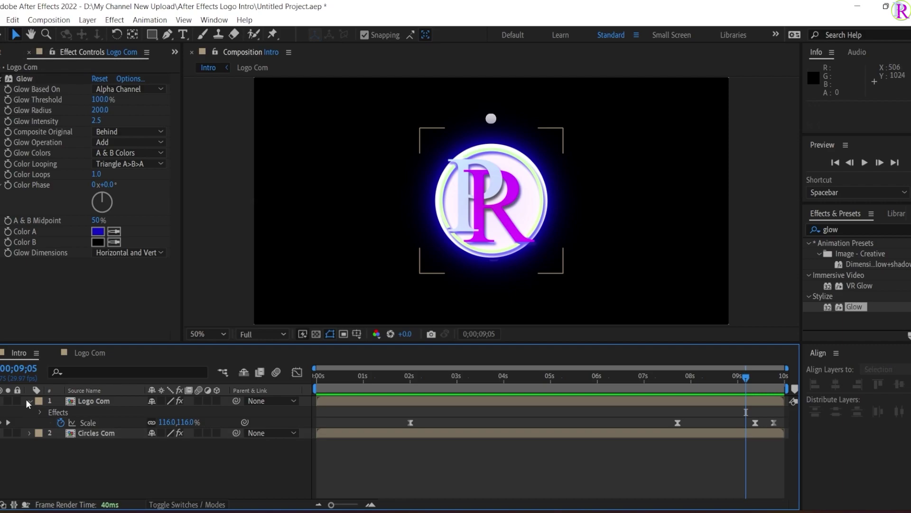
left_click(29, 400)
- Create a dark blue 1920 x 1080 px solid named BG as the bottom layer of the composition
right_click(92, 455)
mouse_move(209, 309)
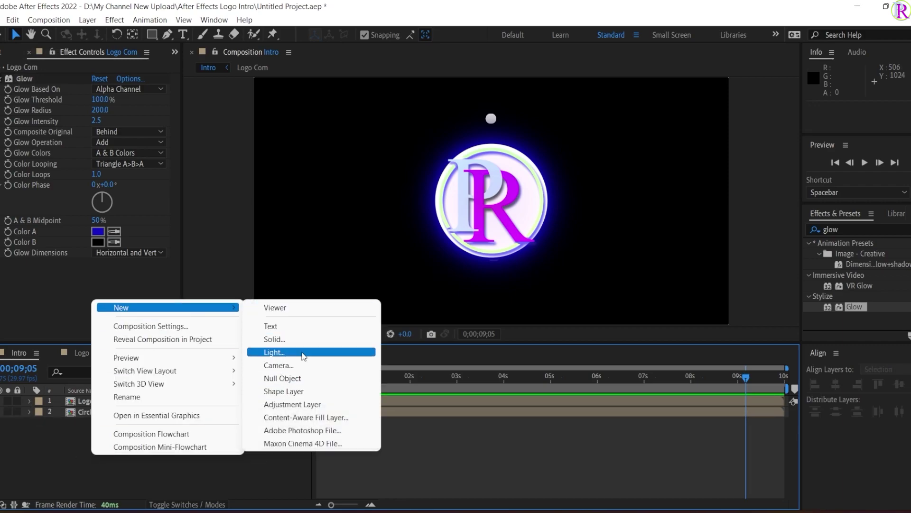
left_click(278, 339)
key("BackSpace")
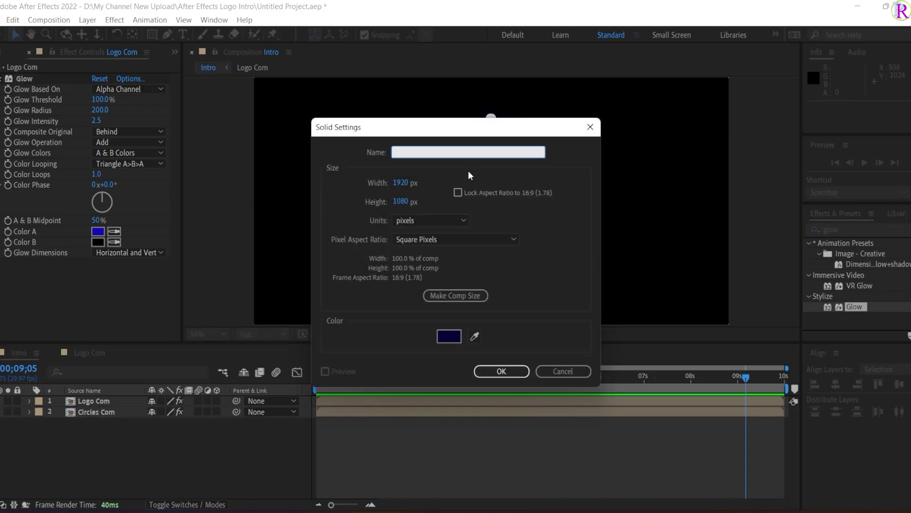
type("BG")
left_click(509, 369)
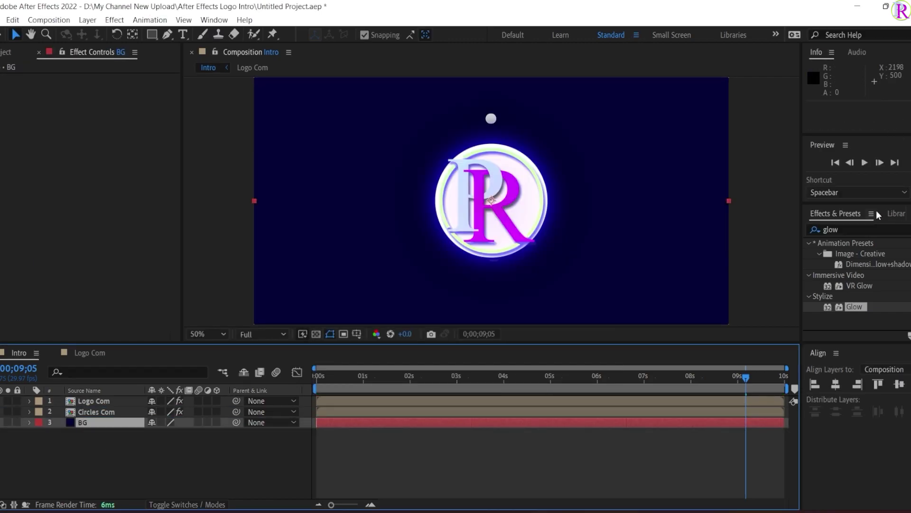
- Find the Gradient Ramp effect and apply it to the BG layer
left_click(845, 230)
key("BackSpace")
key("BackSpace")
key("BackSpace")
key("BackSpace")
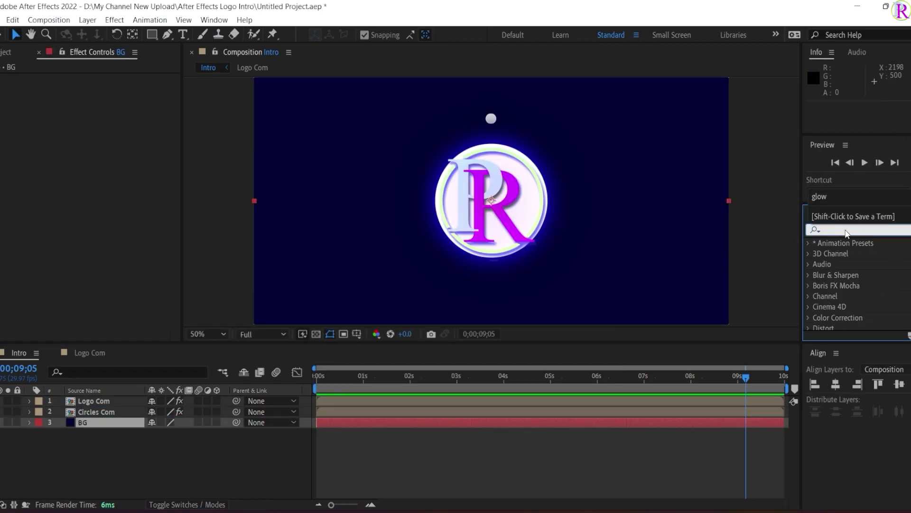
type("gradient")
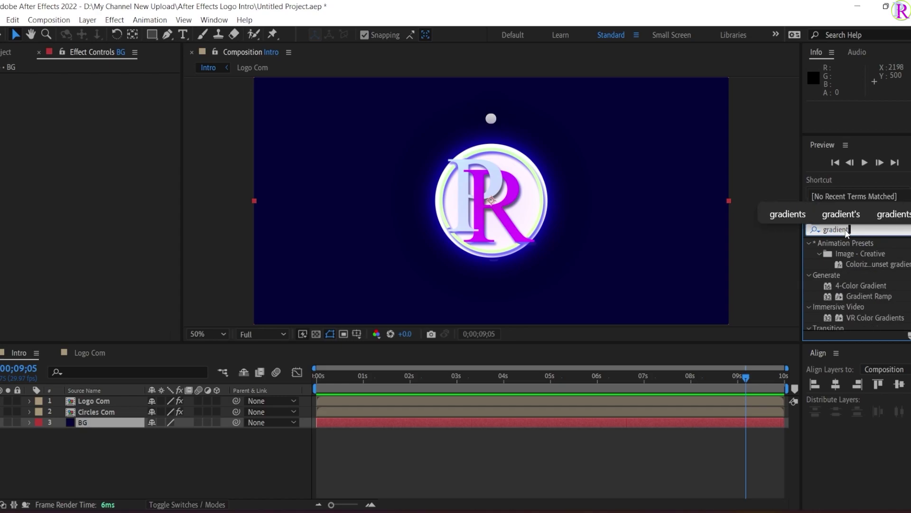
type(" ranm")
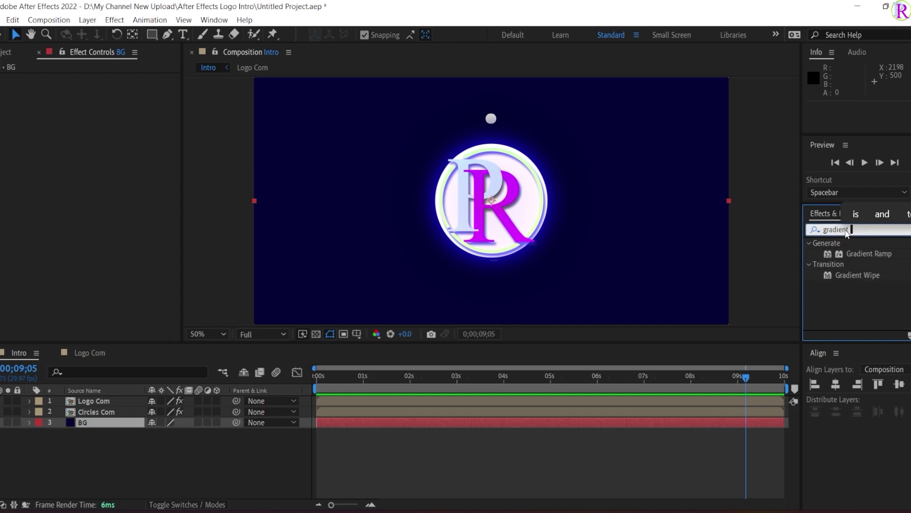
key("BackSpace")
key("BackSpace")
key("BackSpace")
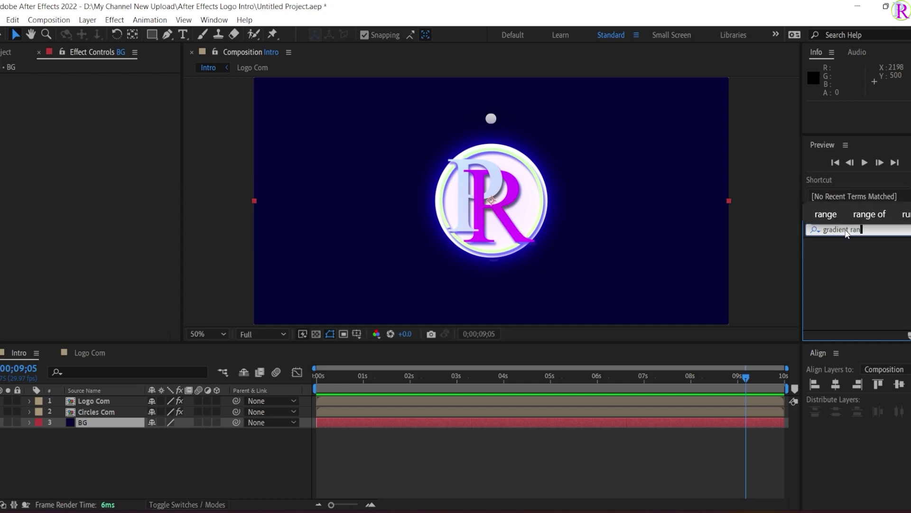
left_click_drag(843, 252, 115, 428)
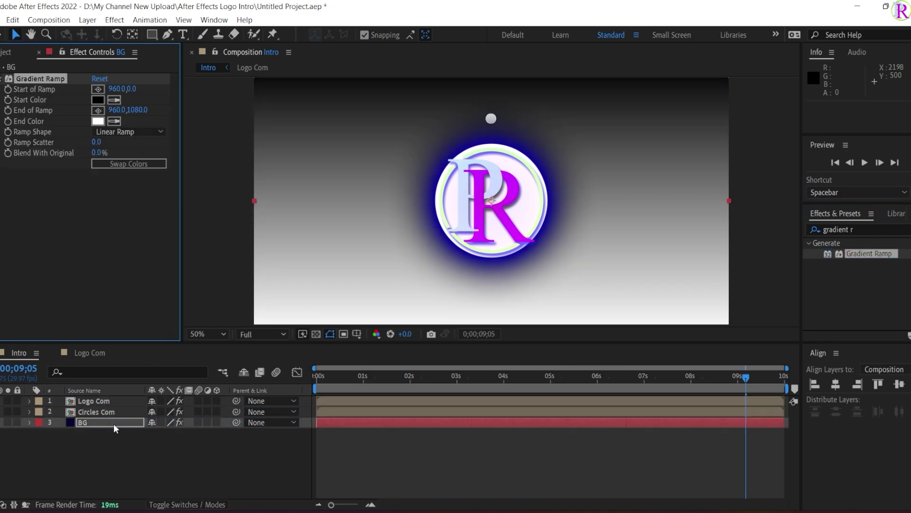
- Configure the Gradient Ramp as a Radial Ramp with scatter 165, starting at 960,736 and ending at 960,1344
left_click(158, 131)
left_click(124, 158)
left_click(97, 142)
type("165")
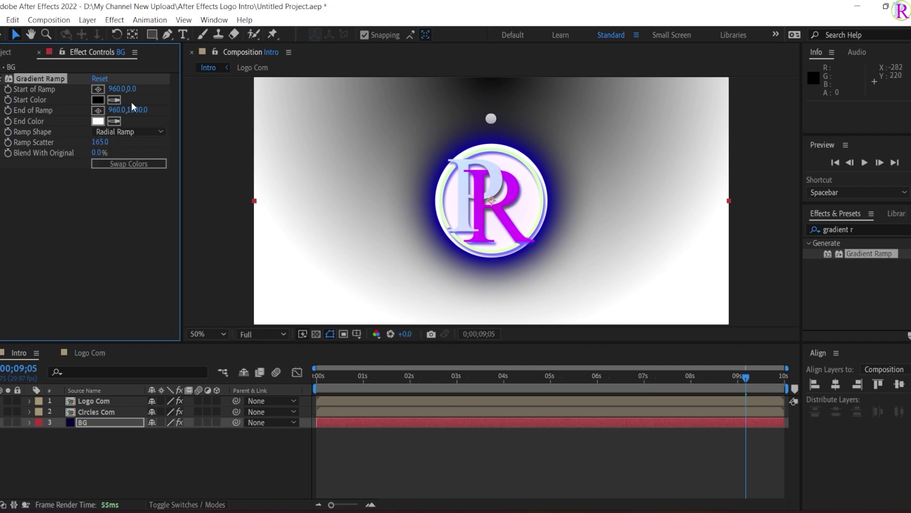
left_click_drag(137, 111, 266, 111)
mouse_move(132, 89)
left_mouse_down()
mouse_move(380, 90)
mouse_move(118, 91)
mouse_move(130, 92)
left_mouse_up()
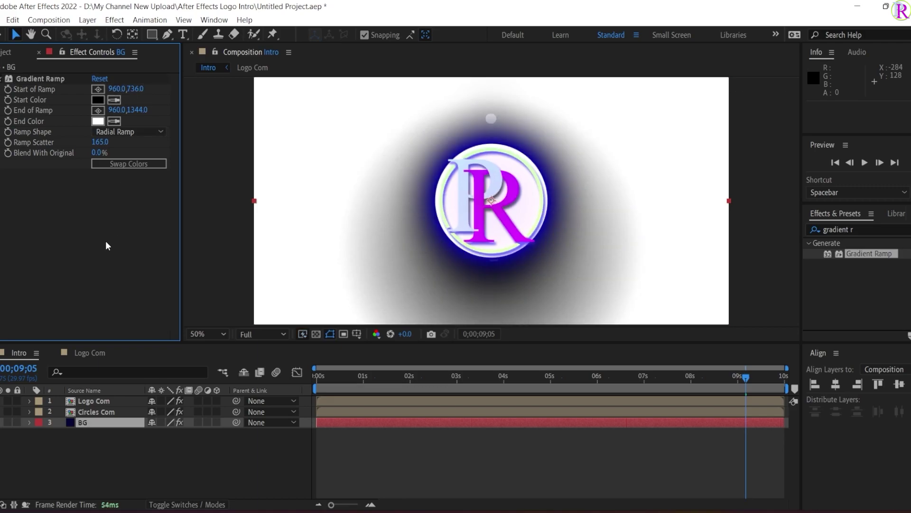
- Set the Gradient Ramp's start color to very dark blue and its end color to near black
left_click(98, 100)
left_click(478, 240)
left_click(458, 304)
left_click(579, 185)
left_click(97, 121)
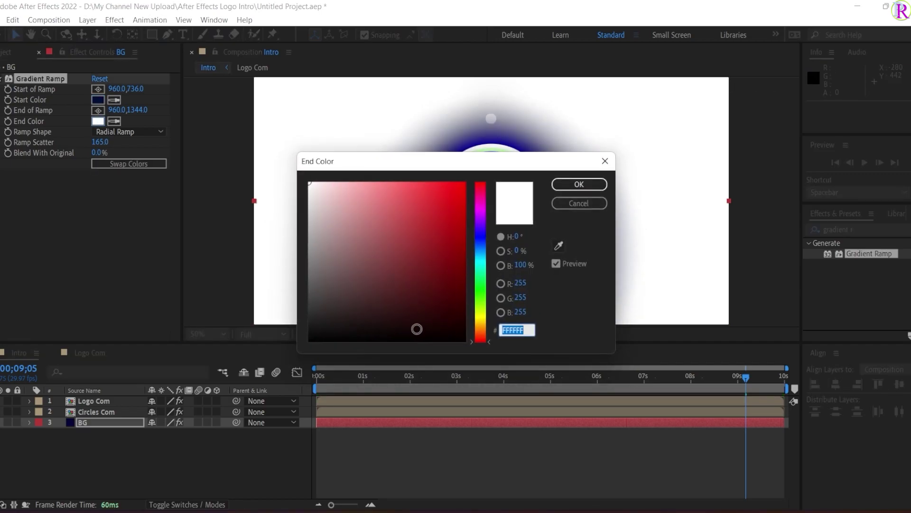
left_click(452, 333)
left_click(580, 184)
- Create a dark blue 1920 x 1080 px solid named Particles directly above the BG layer
right_click(110, 467)
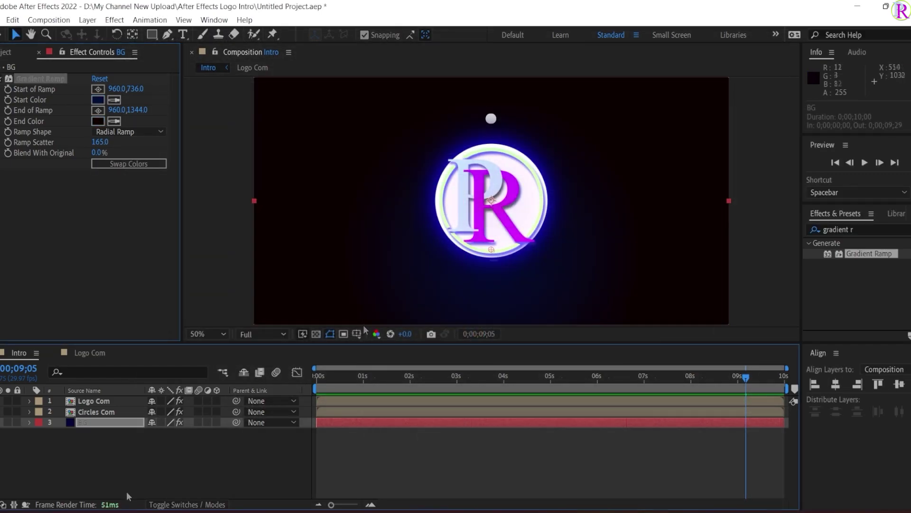
left_click(308, 351)
key("BackSpace")
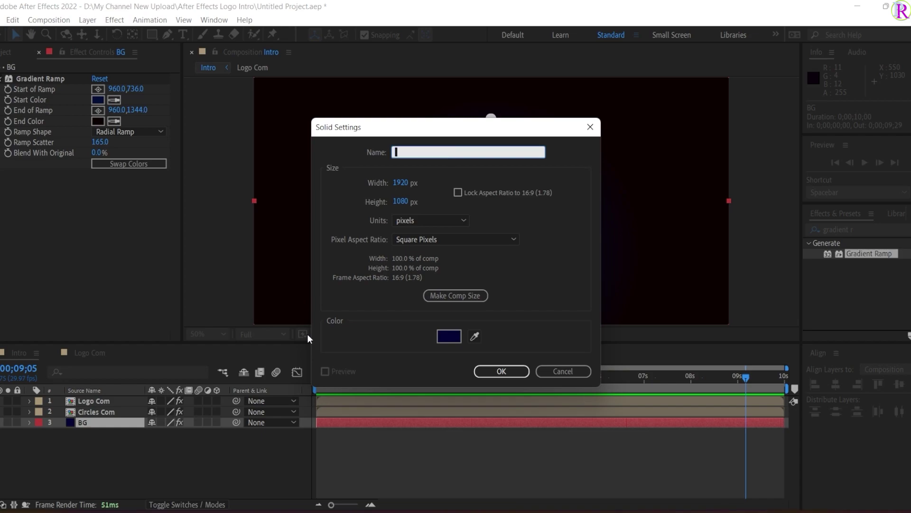
type("Particles")
left_click(487, 370)
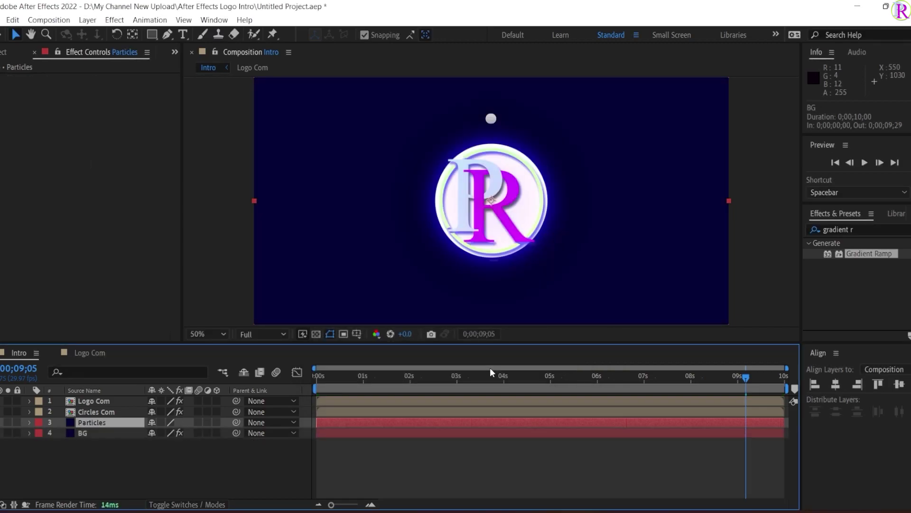
- Find the CC Ball Action effect and apply it to the Particles layer
left_click(858, 230)
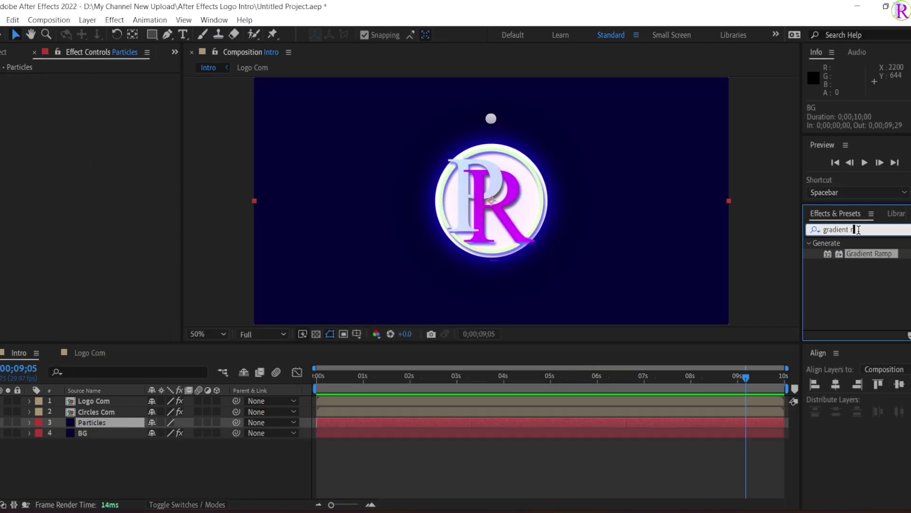
key("BackSpace")
key("BackSpace")
key("BackSpace")
key("BackSpace")
key("BackSpace")
key("BackSpace")
key("BackSpace")
key("BackSpace")
key("BackSpace")
key("BackSpace")
type("CC")
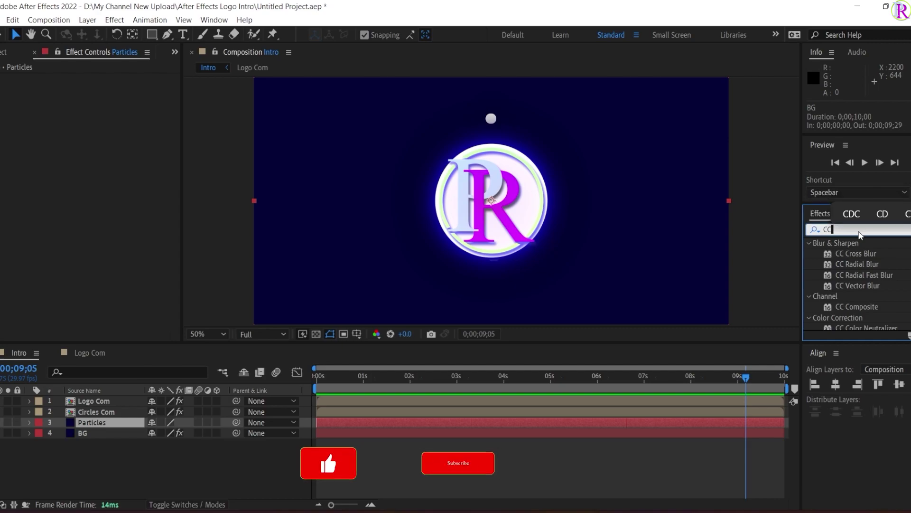
type(" ba")
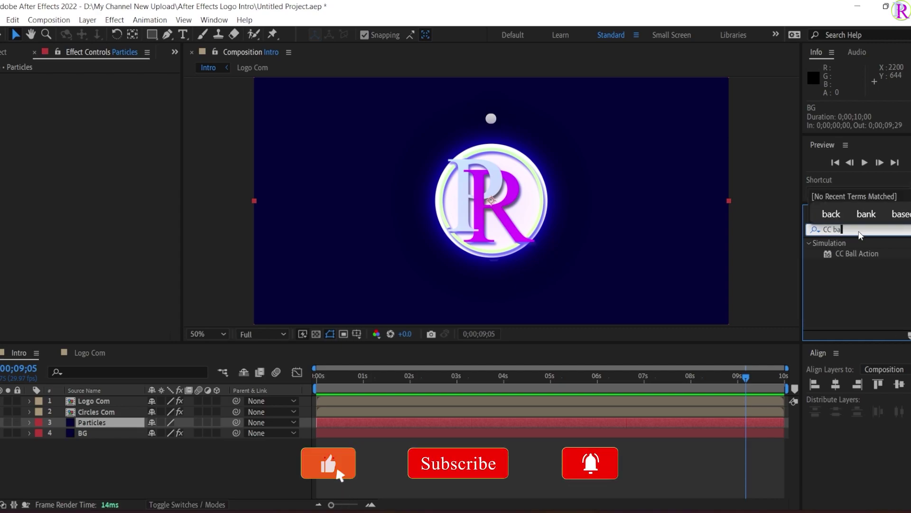
left_click_drag(846, 257, 95, 426)
- Set CC Ball Action's Scatter to 1000, Grid Spacing to 35 and Ball Size to 55, and save the project
left_click(98, 90)
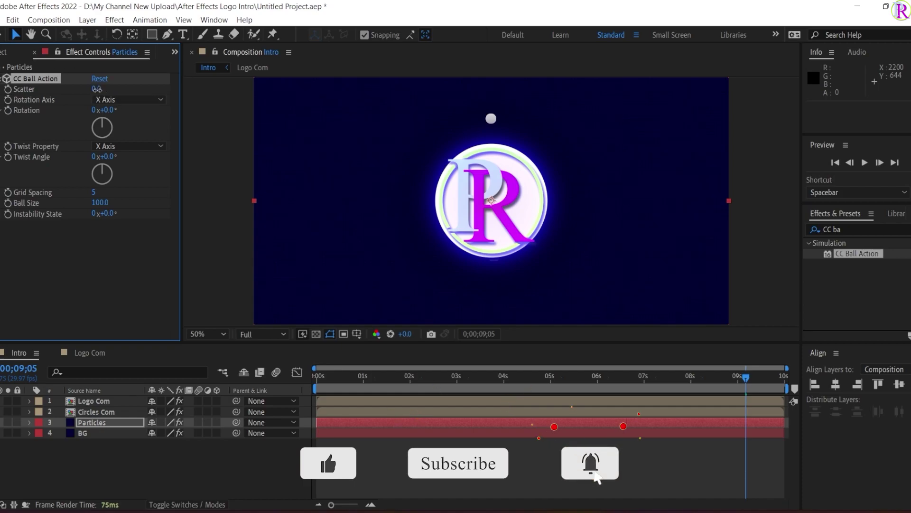
type("1000")
key("Return")
key("ctrl+s")
left_click(94, 193)
type("35")
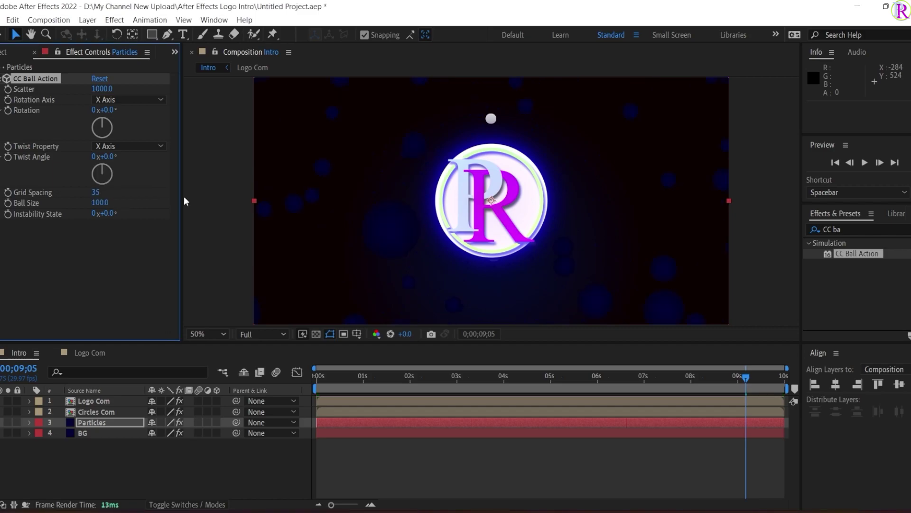
left_click(100, 203)
type("55")
key("Return")
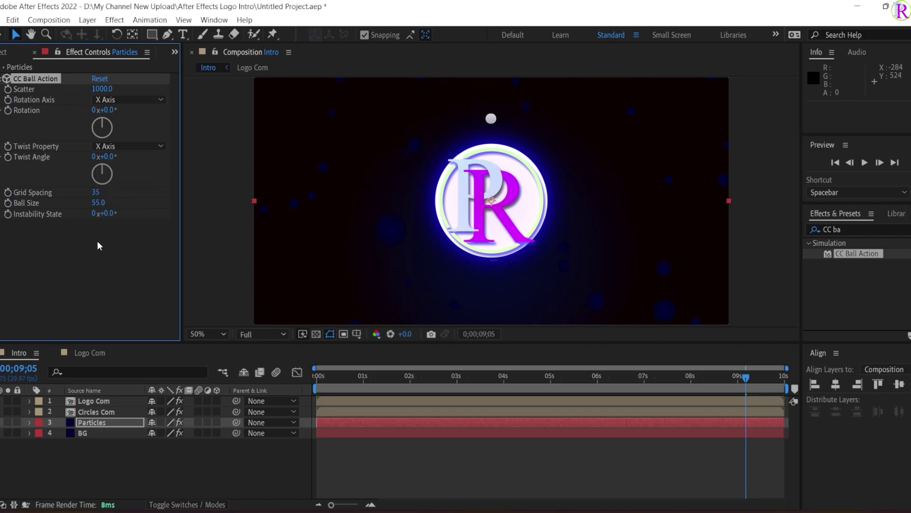
- Animate CC Ball Action's Instability State on the Particles layer with the expression time*5
left_click(29, 422)
left_click(40, 431)
left_click(51, 439)
scroll(96, 468, "down", 1)
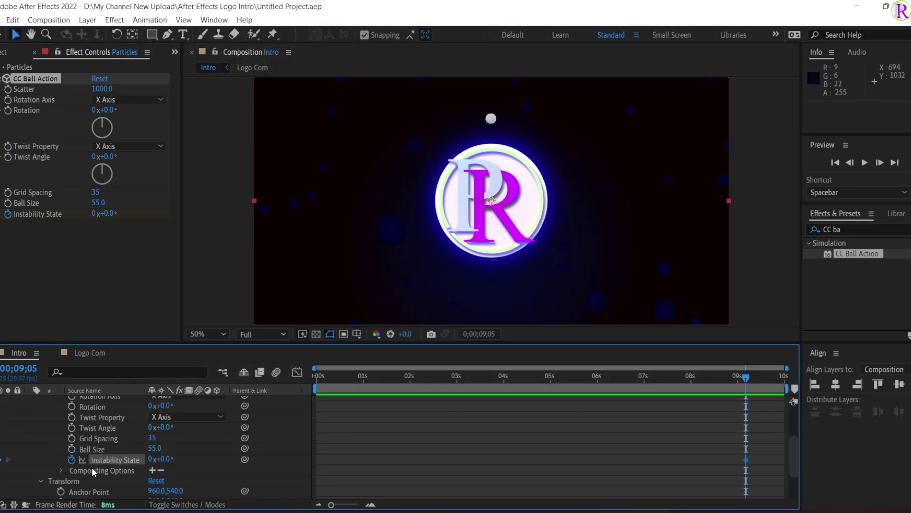
left_click(71, 459, "alt")
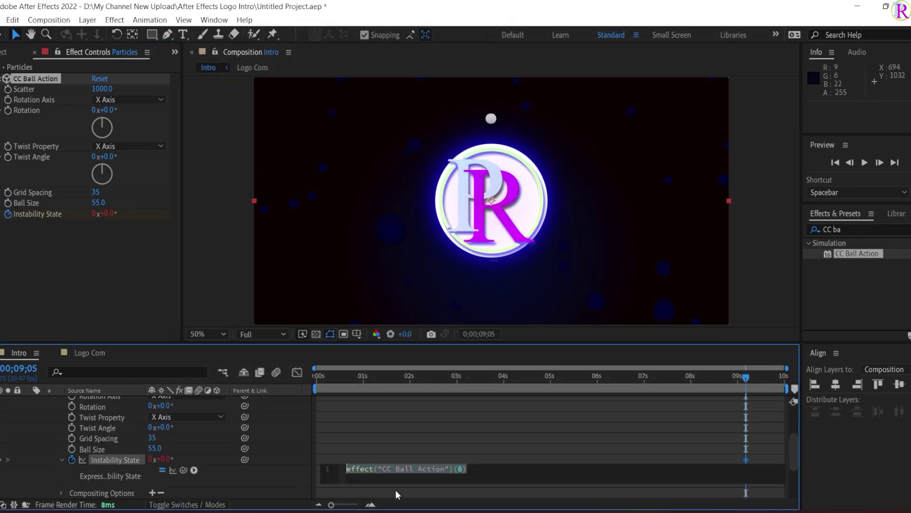
type("ti")
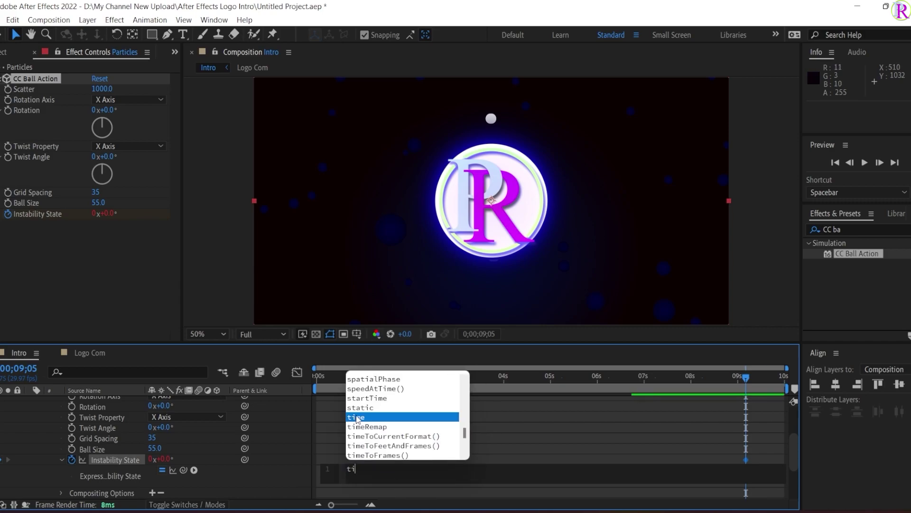
type("me*5")
left_click_drag(794, 454, 793, 430)
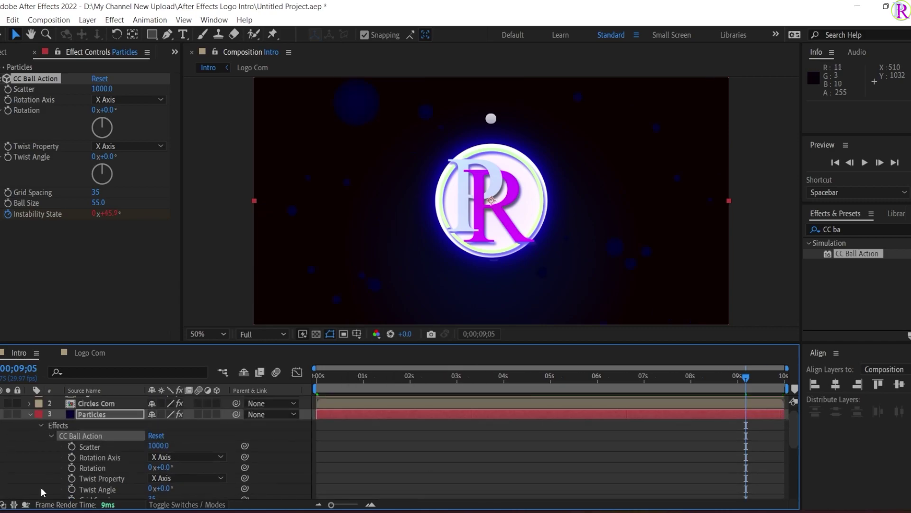
left_click(29, 414)
- Find Gaussian Blur, apply it to the Particles layer with Blurriness 43 and repeated edge pixels, and preview the animation
left_click(848, 230)
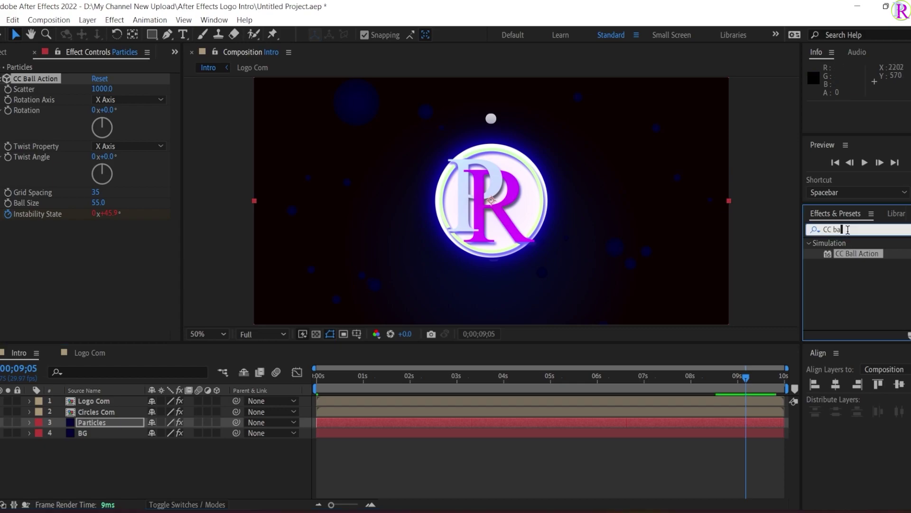
key("BackSpace")
key("BackSpace")
key("BackSpace")
key("BackSpace")
key("BackSpace")
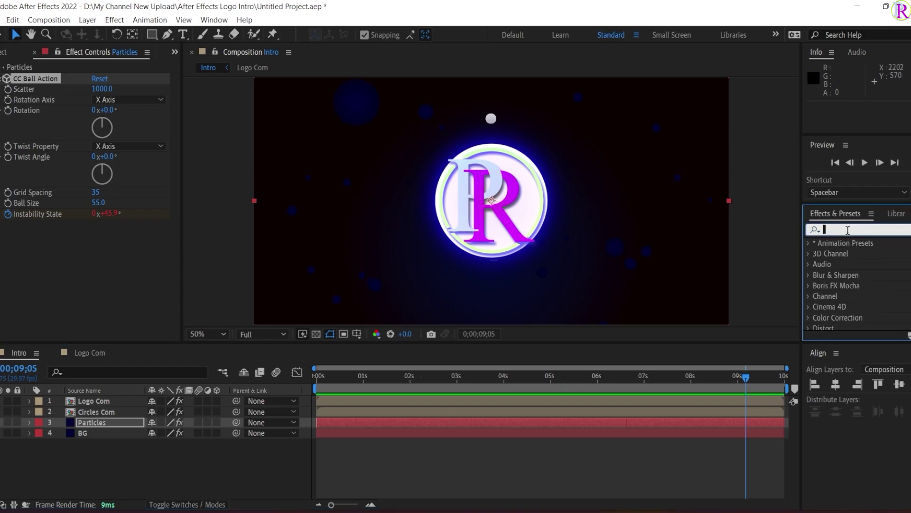
type("gauss")
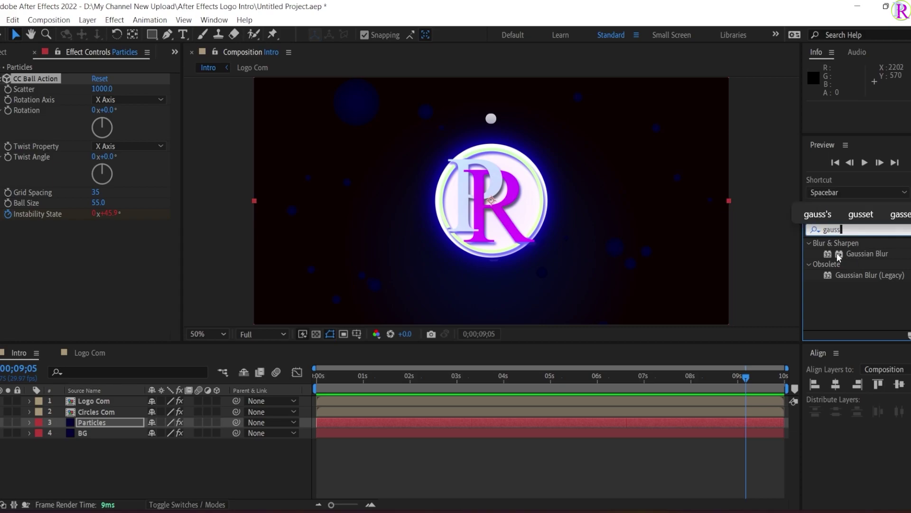
left_click_drag(838, 257, 81, 426)
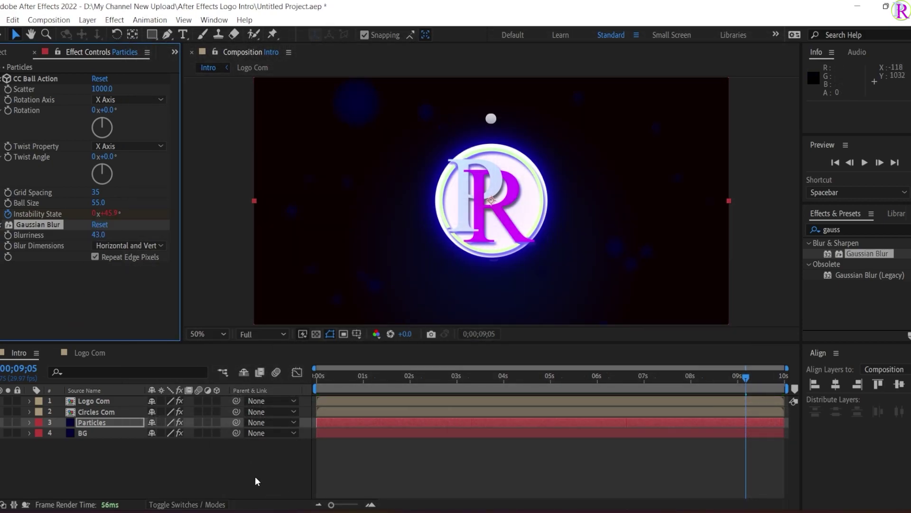
key("space")
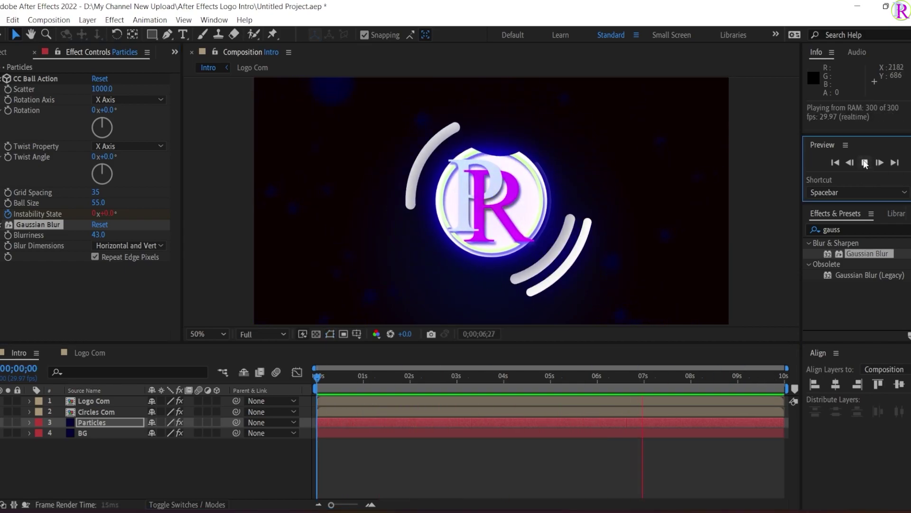
left_click(864, 163)
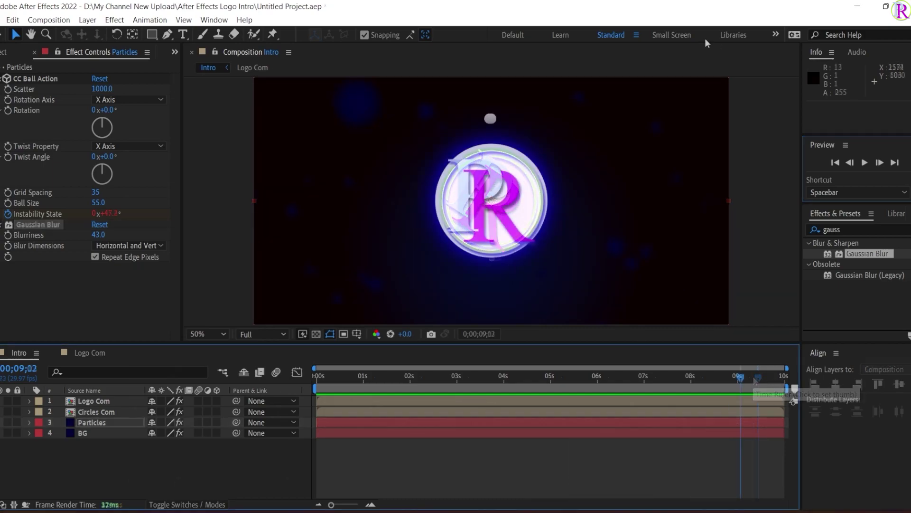
- Draw a small circle near the composition's upper-left corner with the Ellipse tool and set its stroke width to 7 px
left_click(152, 35)
left_click(187, 60)
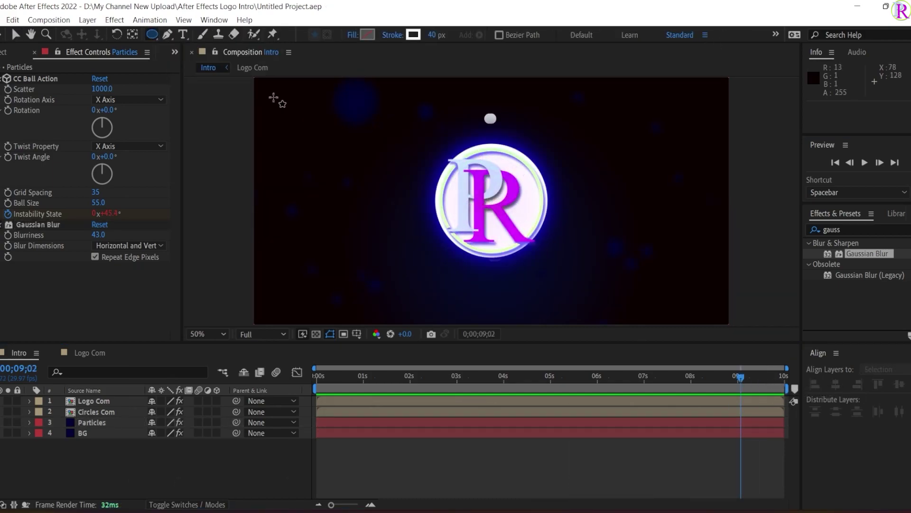
left_click_drag(274, 97, 294, 118)
left_click(433, 35)
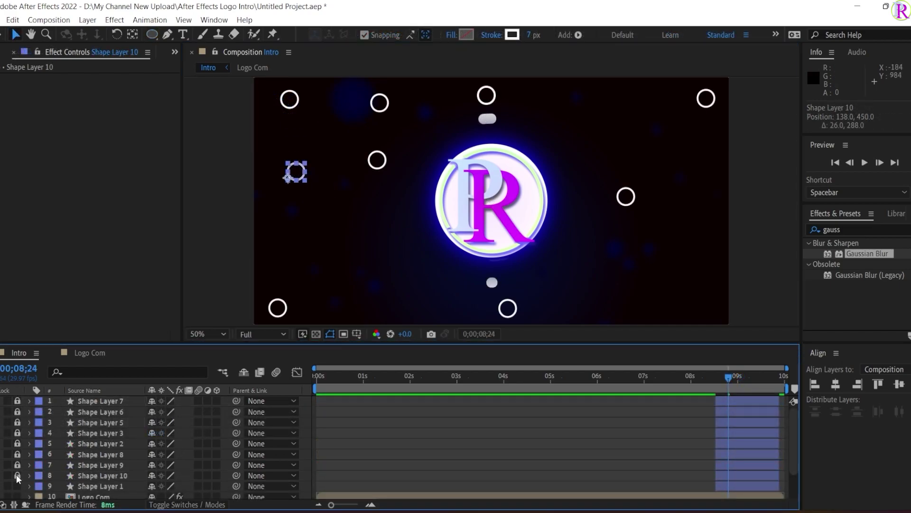
- Duplicate the circle and place copies at about (436, 714) and near the upper edge right of the logo, locking the placed layers
left_click(289, 107)
left_click_drag(289, 101, 370, 237)
key("ctrl+d")
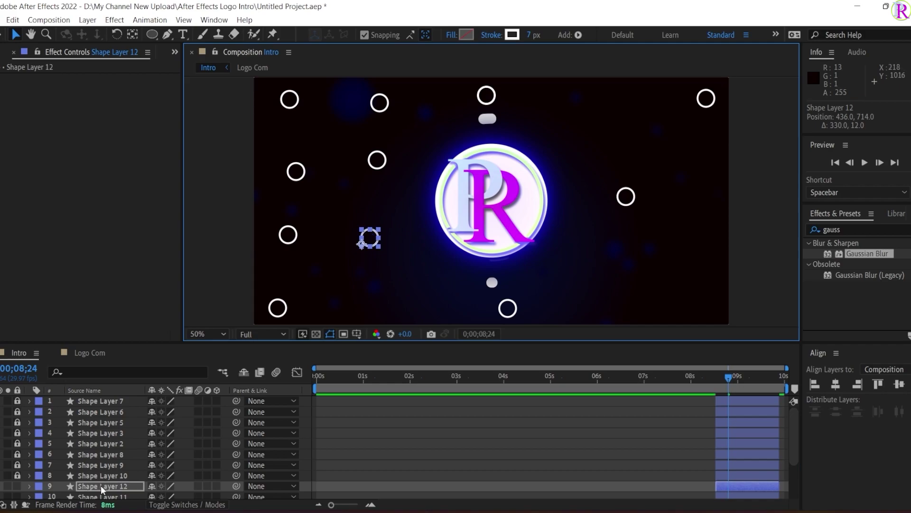
left_click(289, 99)
key("ctrl+d")
left_click_drag(290, 99, 594, 105)
left_click(17, 474)
- Duplicate the circle twice more, place the copies at about (394, 944) and (1704, 904), and lock them
left_click(84, 486)
key("ctrl+d")
left_click_drag(289, 100, 360, 295)
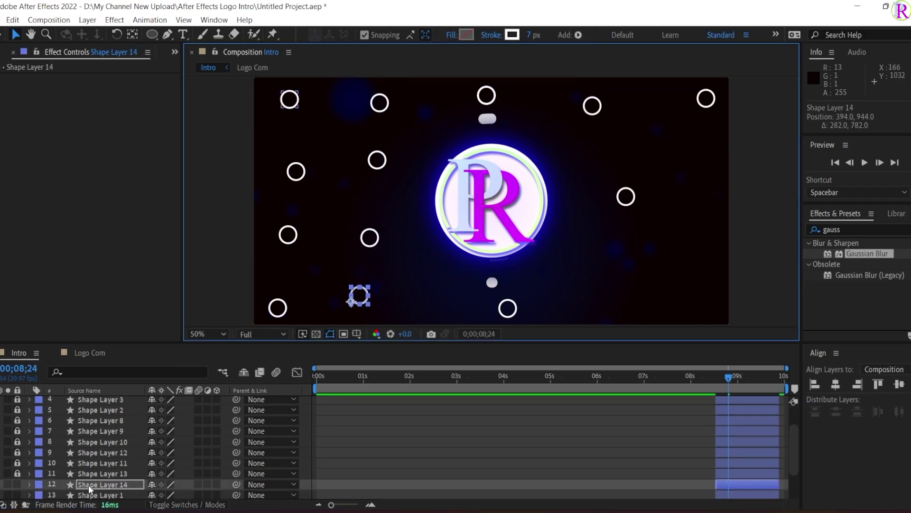
left_click(17, 484)
left_click(77, 495)
left_click_drag(291, 101, 685, 286)
left_click(17, 495)
left_click_drag(794, 459, 794, 479)
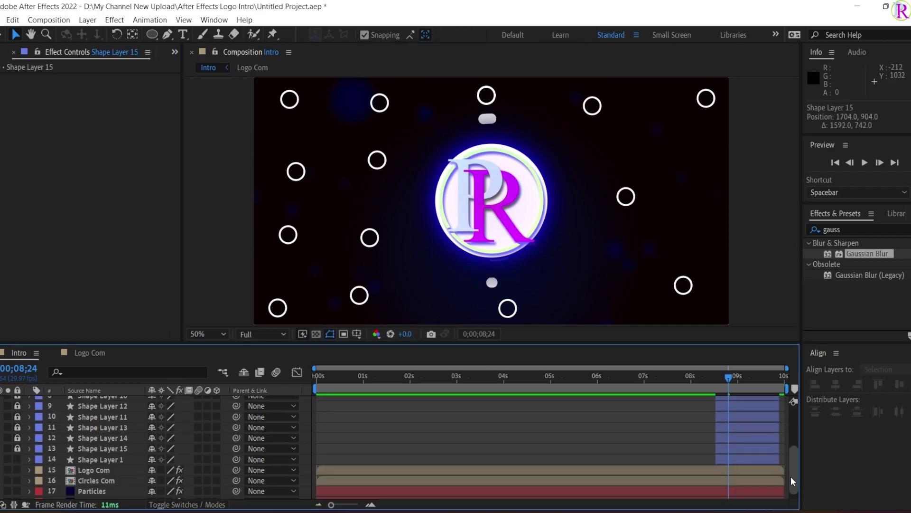
- Add two more circle copies to the lower right of the logo, locking each placed layer
left_click(67, 460)
key("ctrl+d")
left_click_drag(290, 101, 623, 297)
left_click(17, 459)
left_click(90, 470)
key("ctrl+d")
left_click_drag(291, 100, 600, 249)
left_click_drag(794, 472, 795, 472)
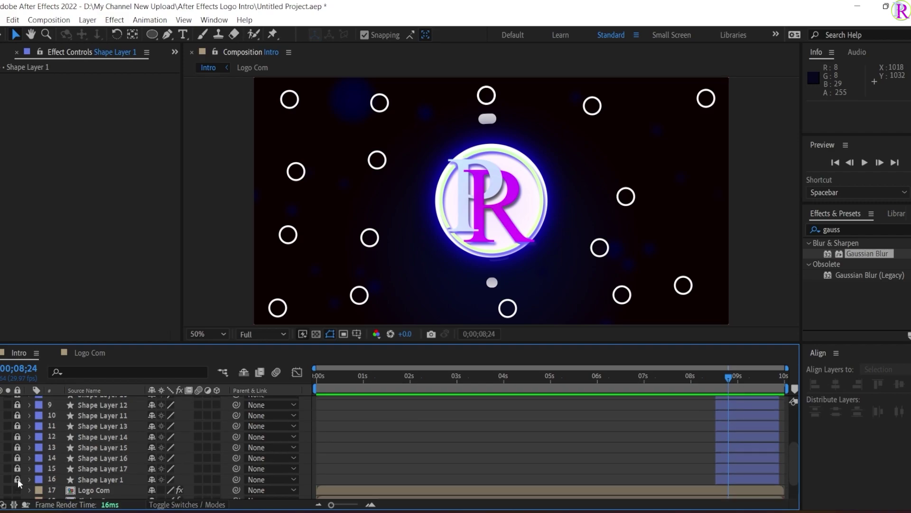
- Duplicate the circle again, place one at about (1632, 382) to the upper right of the logo, and lock it
left_click(17, 481)
key("ctrl+d")
left_click(17, 479)
left_click(100, 489)
left_click_drag(598, 244, 664, 151)
key("ctrl+d")
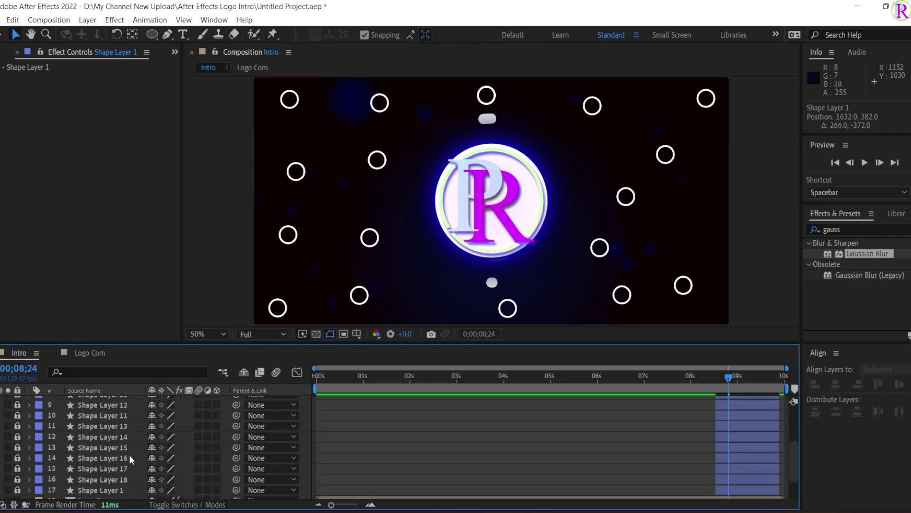
- Place more circle copies right of the logo and one at about (638, 856) to its lower left, and lock them
scroll(95, 451, "down", 1)
left_click(17, 457)
left_click(93, 470)
left_click_drag(667, 155, 422, 277)
key("ctrl+d")
left_click(17, 468)
left_click(100, 479)
key("ctrl+d")
left_click(17, 480)
left_click(100, 490)
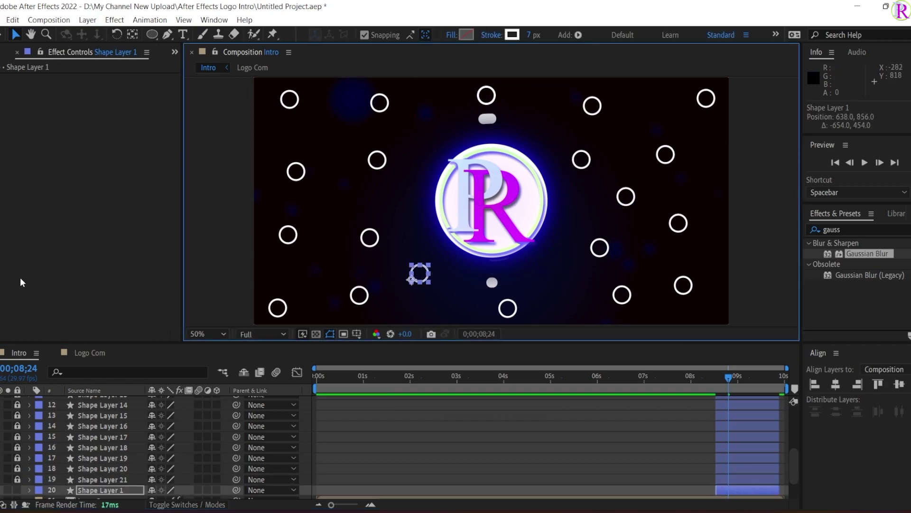
left_click(17, 490)
- Unlock all the circle shape layers in the Intro composition
scroll(18, 491, "down", 2)
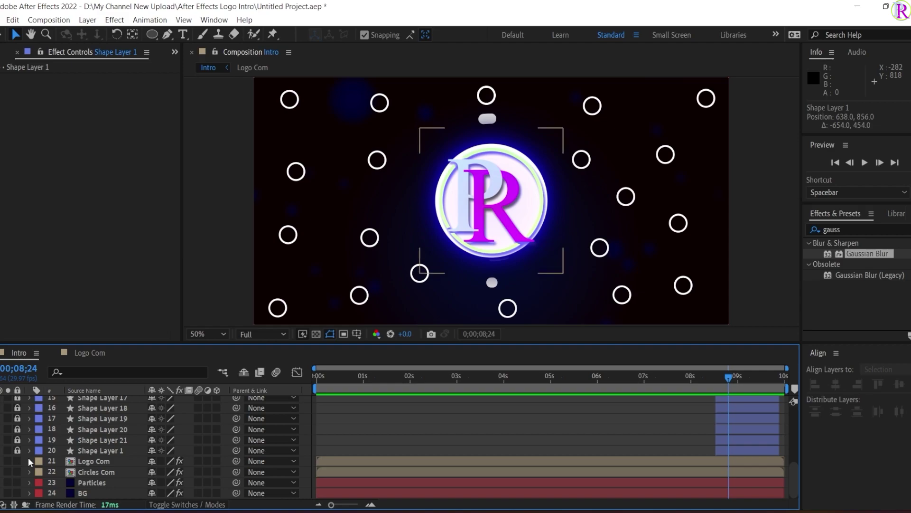
scroll(19, 456, "up", 3)
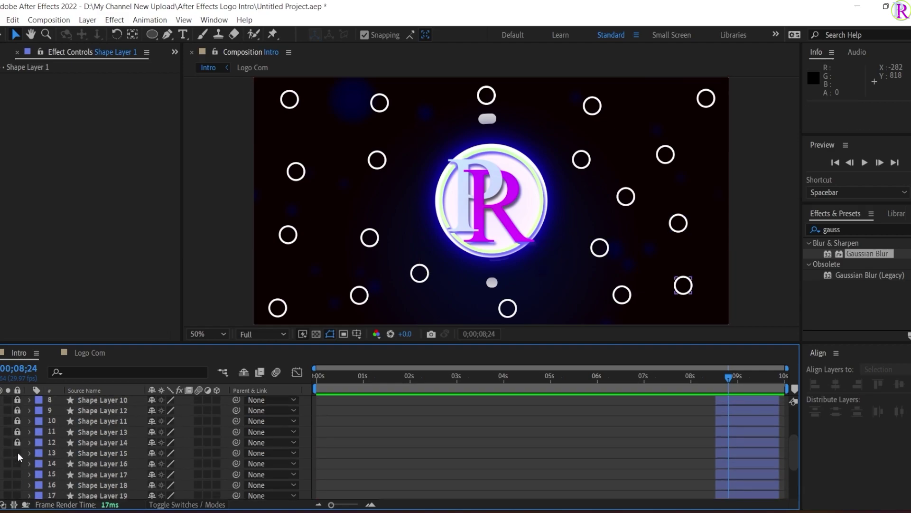
scroll(21, 460, "up", 3)
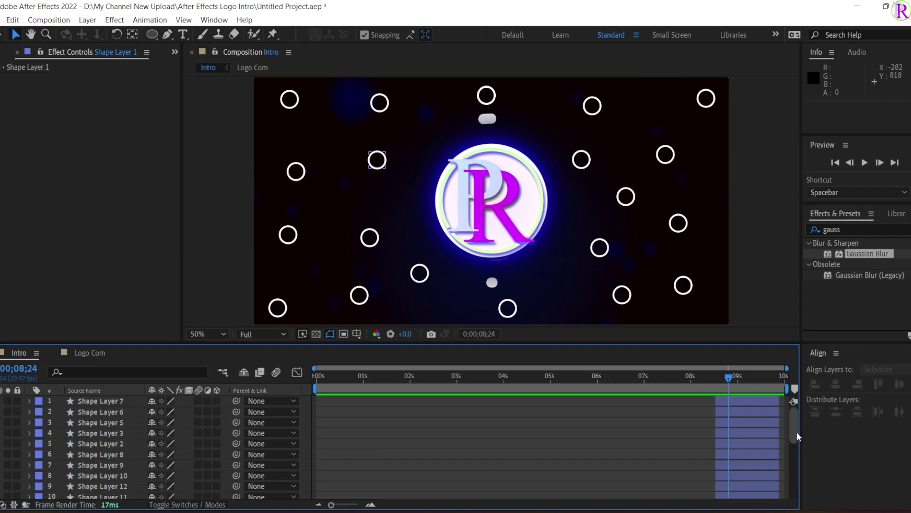
left_click_drag(790, 429, 790, 479)
left_click_drag(122, 468, 124, 434)
key("ctrl+z")
scroll(124, 461, "up", 6)
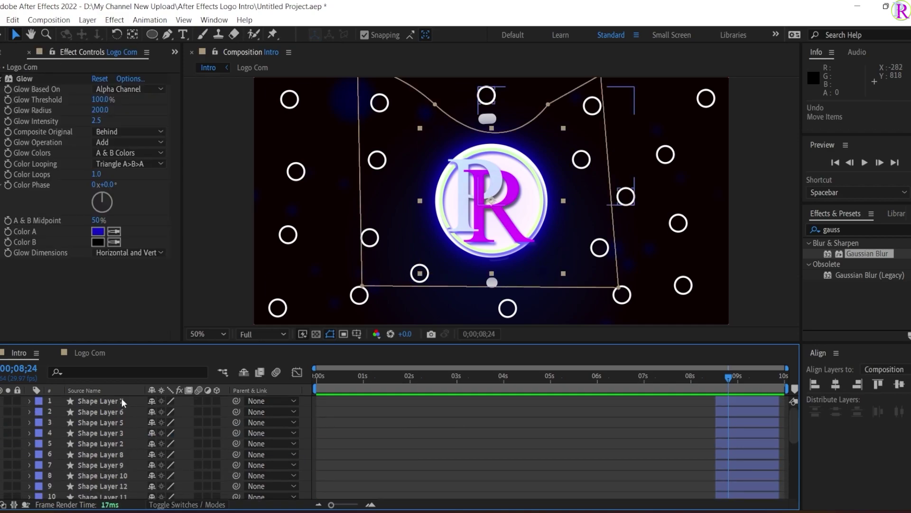
left_click_drag(105, 402, 123, 413)
key("ctrl+z")
- Select all the circle shape layers and pre-compose them as Circle Com
left_click(104, 411, "shift")
left_click(108, 444, "shift")
left_click(109, 487, "shift")
left_click(109, 441, "shift")
left_click_drag(794, 430, 793, 467)
left_click(109, 483, "shift")
left_click(109, 494, "shift")
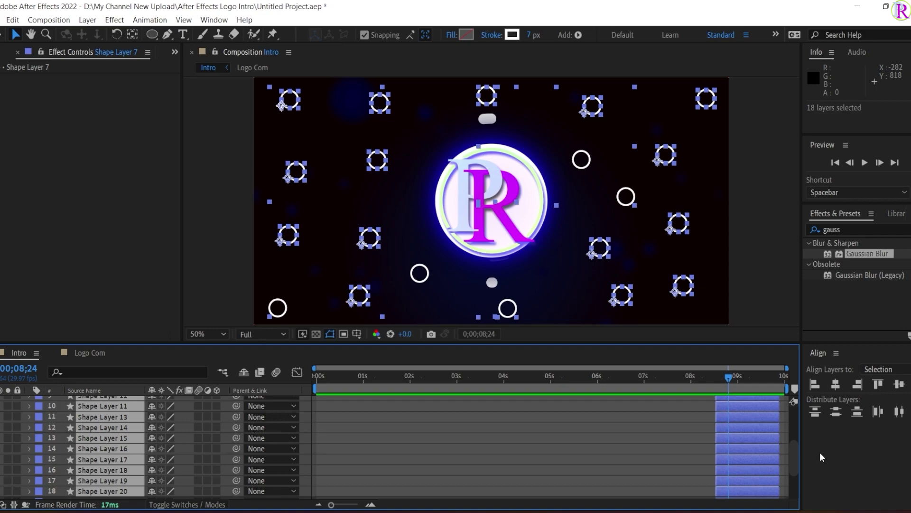
left_click(114, 489, "shift")
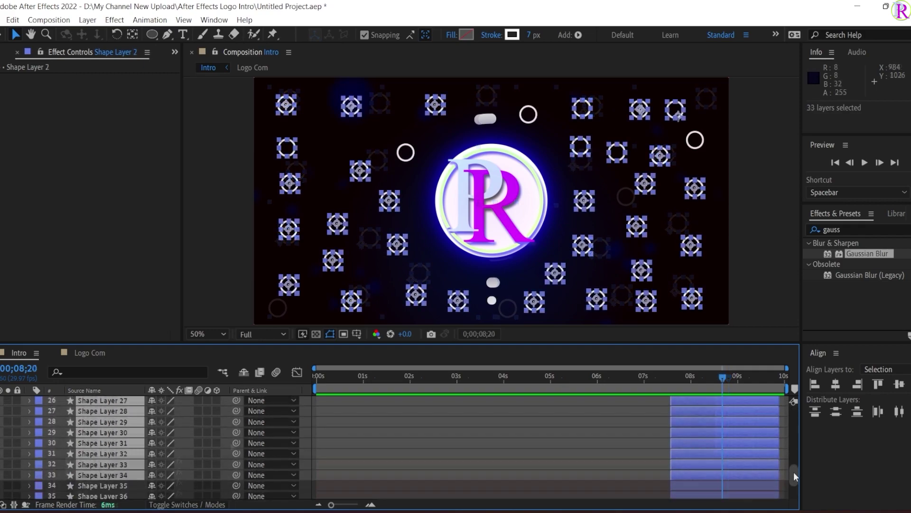
left_click_drag(794, 471, 794, 485)
left_click(115, 447, "shift")
left_click(115, 457, "shift")
left_click(104, 469, "shift")
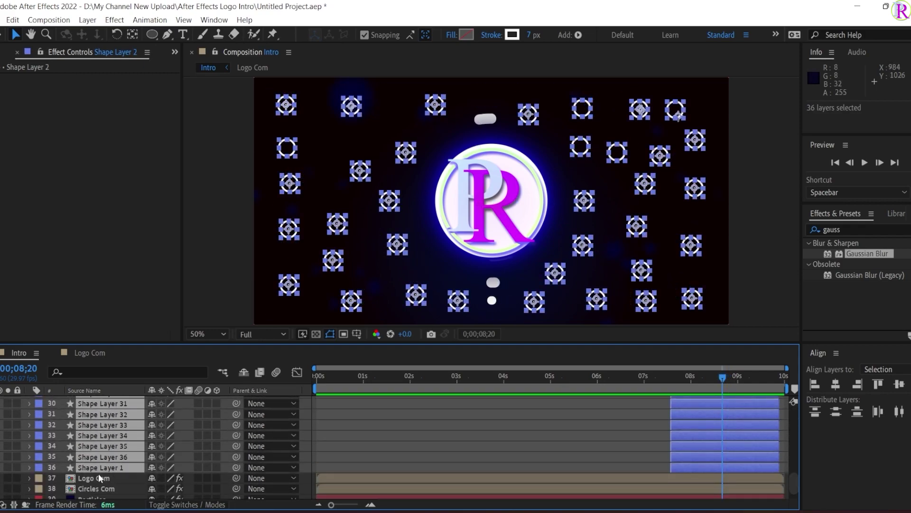
right_click(101, 433)
left_click(142, 364)
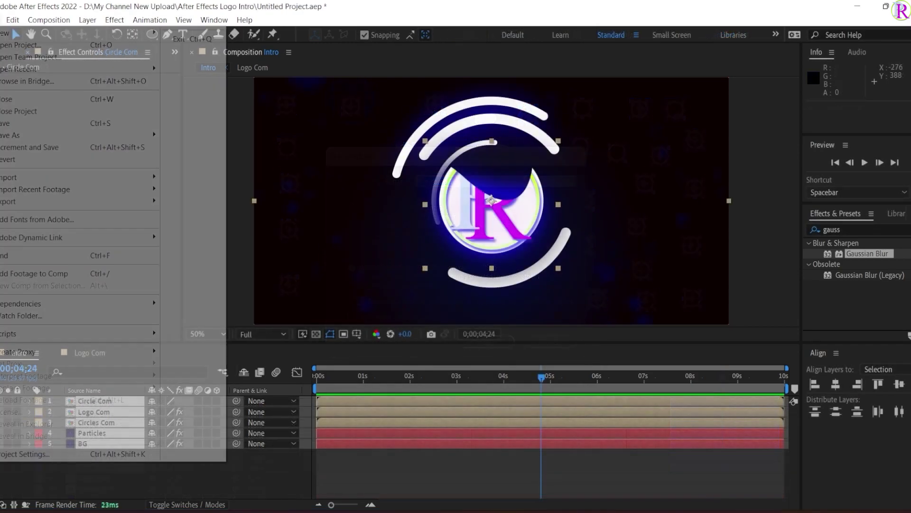
- Send the Intro composition to the Adobe Media Encoder queue and open the H.264 export settings of the new Intro item
mouse_move(95, 202)
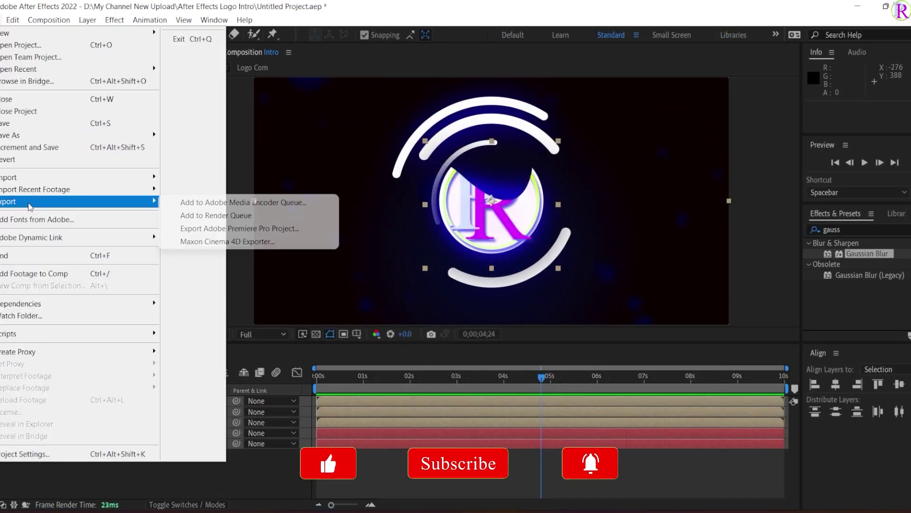
left_click(223, 199)
left_click(402, 175)
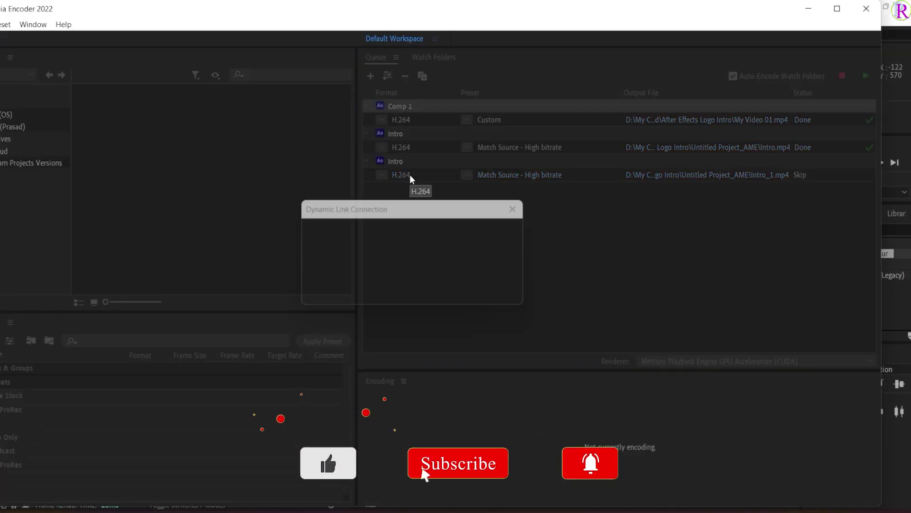
- Set the output file to Adobe My Video 01.mp4 in the After Effects Logo Intro folder and enable Use Maximum Render Quality
left_click(573, 122)
type("A")
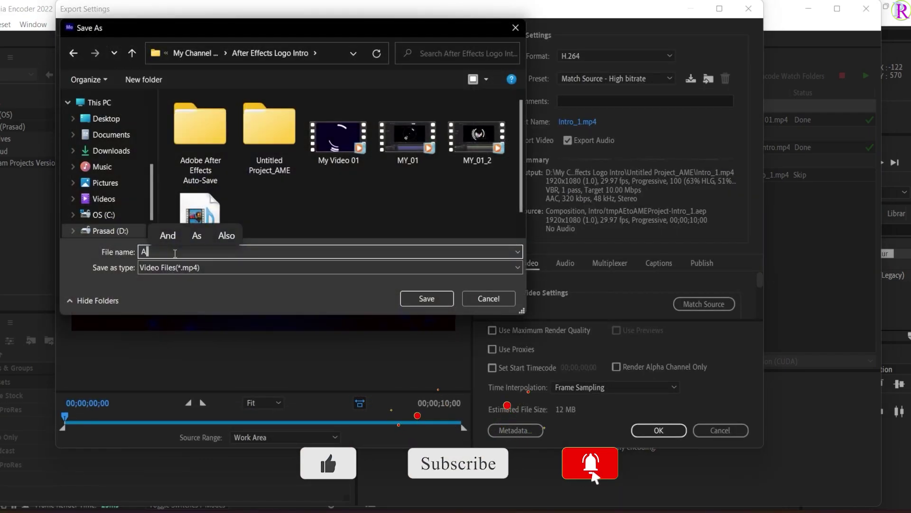
type("dobe My Video 01")
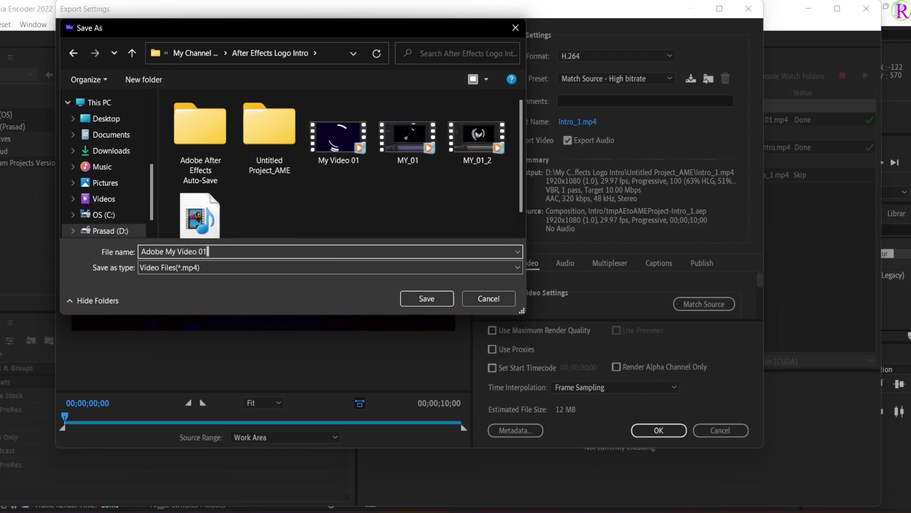
left_click(426, 299)
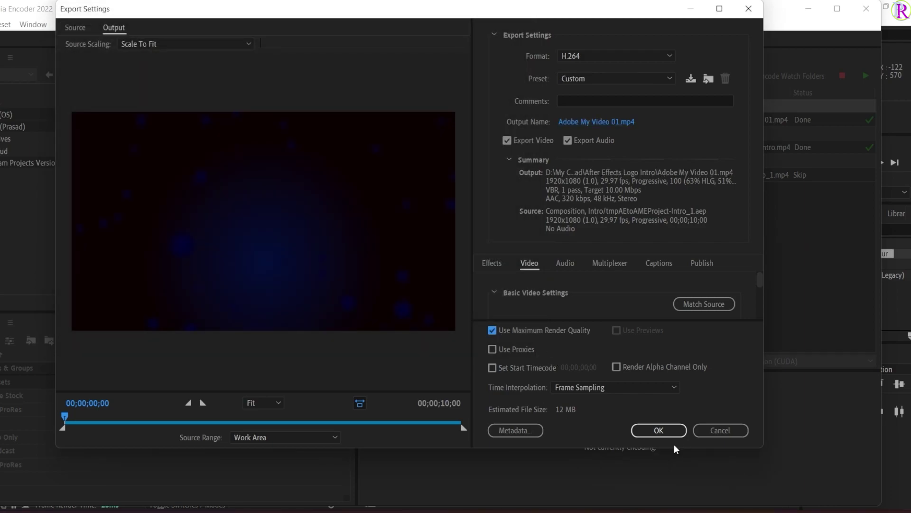
left_click(665, 430)
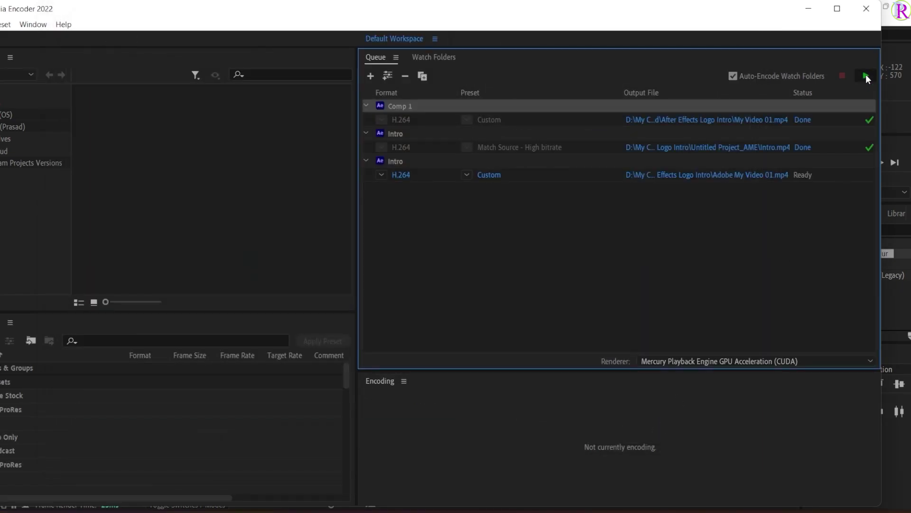
- Encode the queue, switch to File Explorer and open the exported Adobe My Video 01 from the After Effects Logo Intro folder
left_click(865, 76)
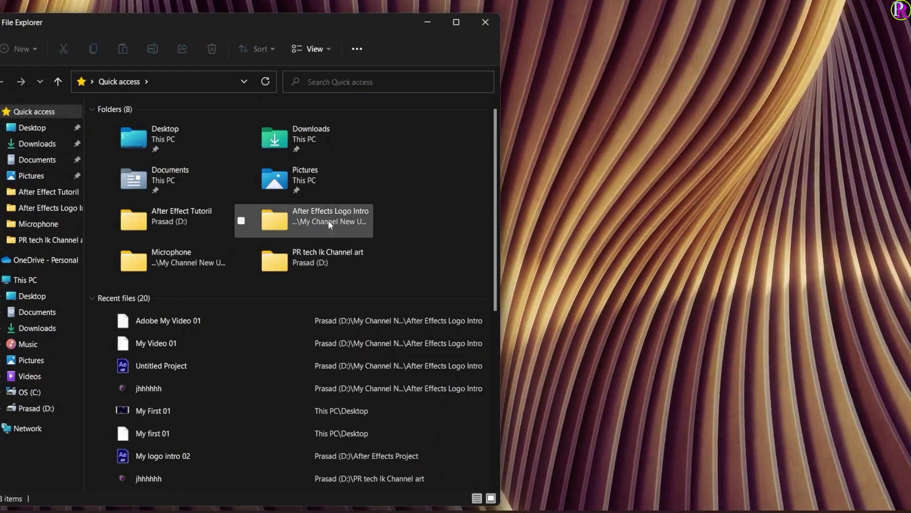
double_click(329, 220)
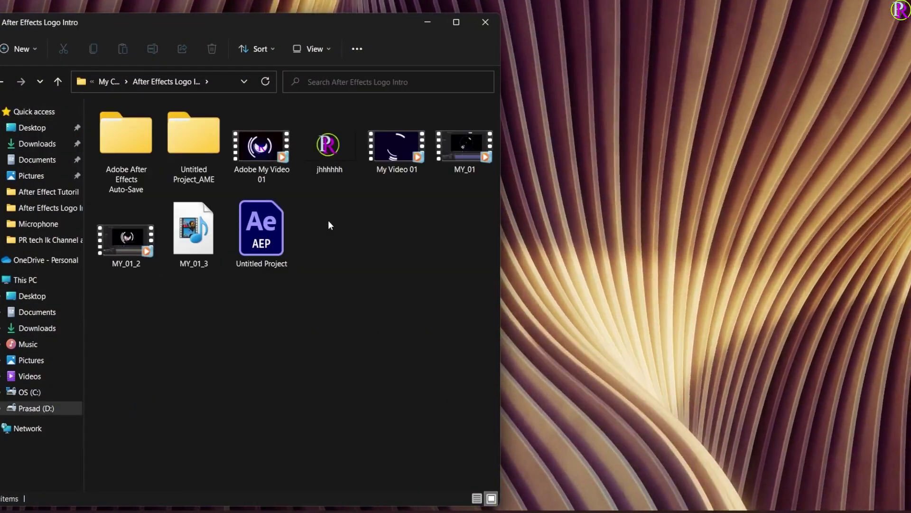
left_click(263, 152)
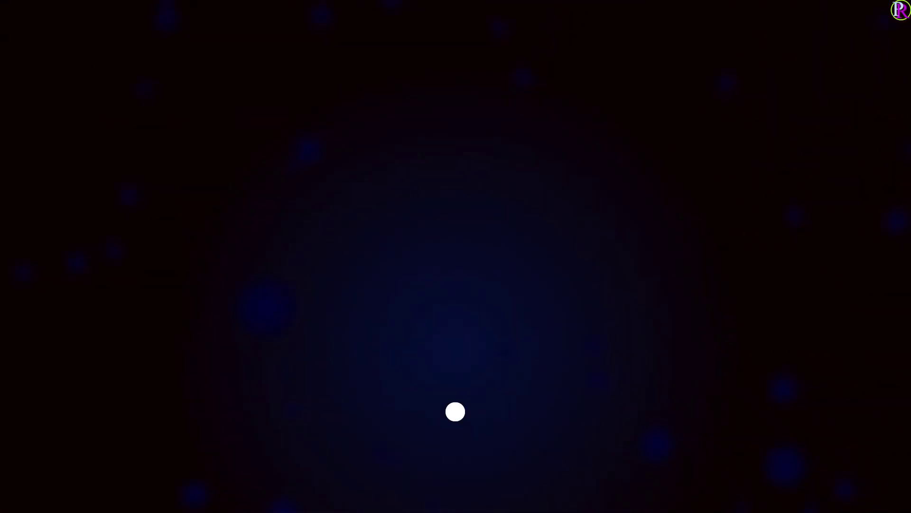